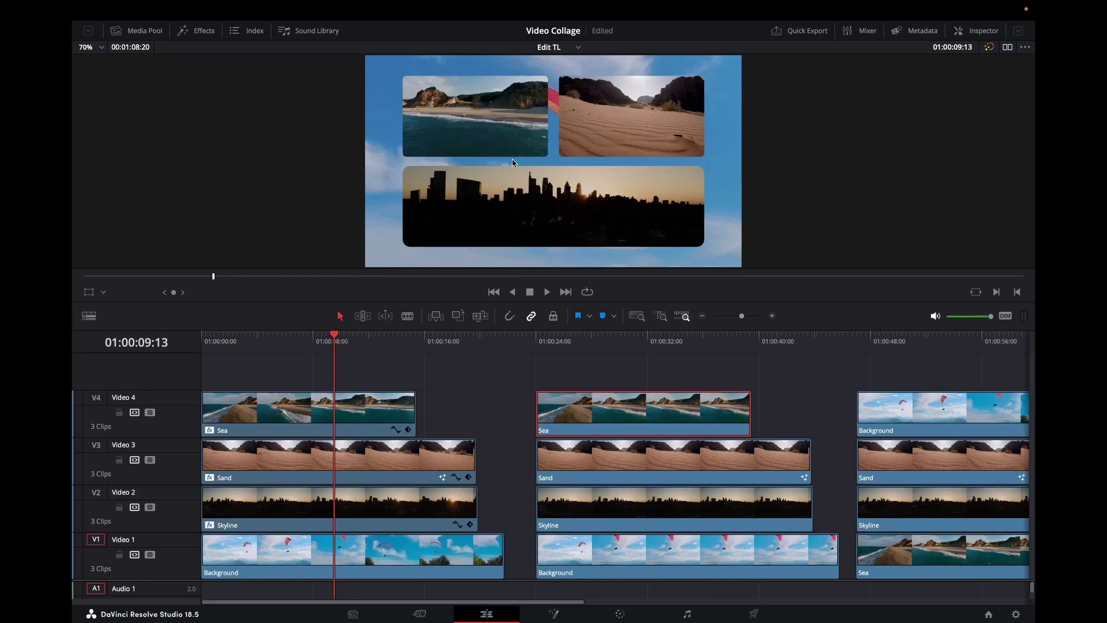
Scrub through the finished first collage, then jump to the middle clip group at 01:00:26:14.
{"action": "left_click_drag", "start_coordinate": [350, 340], "coordinate": [364, 381]}
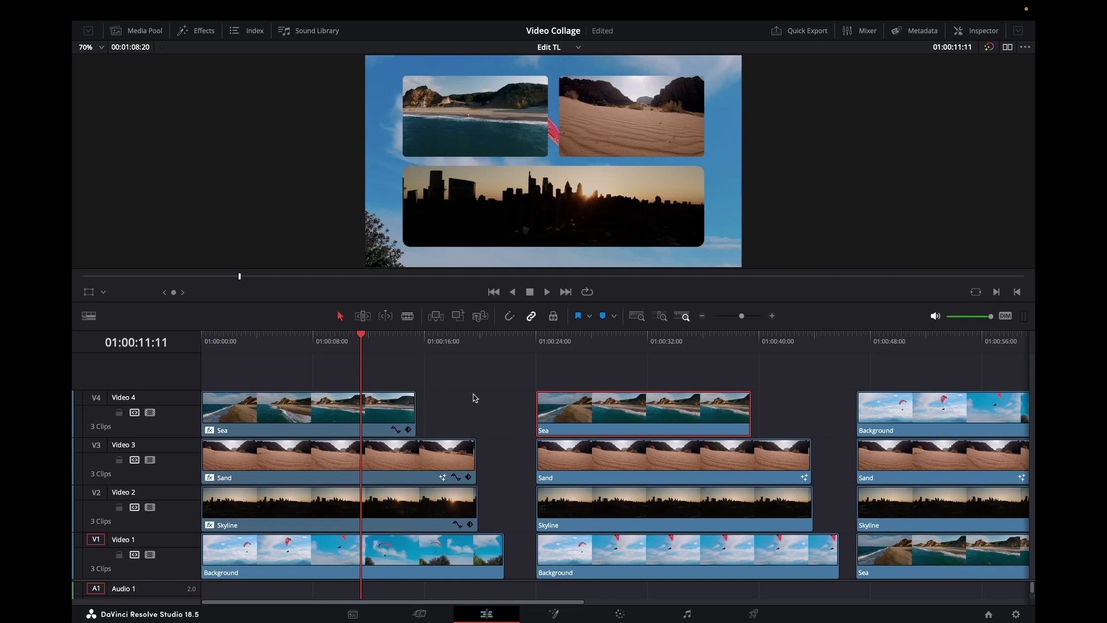
{"action": "left_click", "coordinate": [571, 339]}
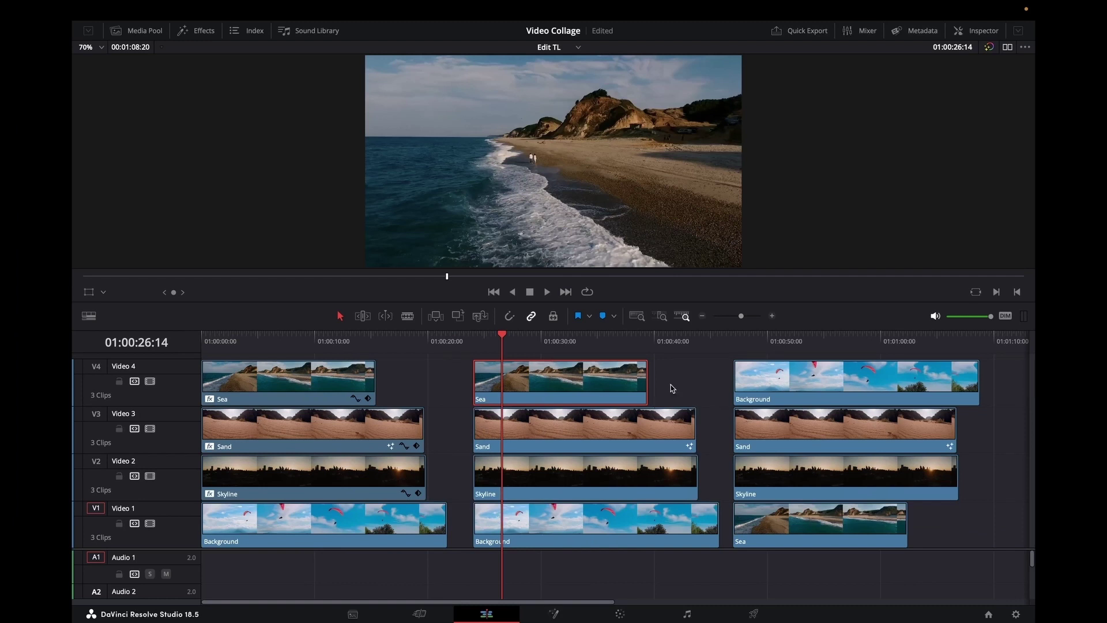
Select the middle Sea, Sand and Skyline clips, apply Video Collage to them, and preview it.
{"action": "left_click", "coordinate": [689, 380]}
{"action": "left_click", "coordinate": [449, 390]}
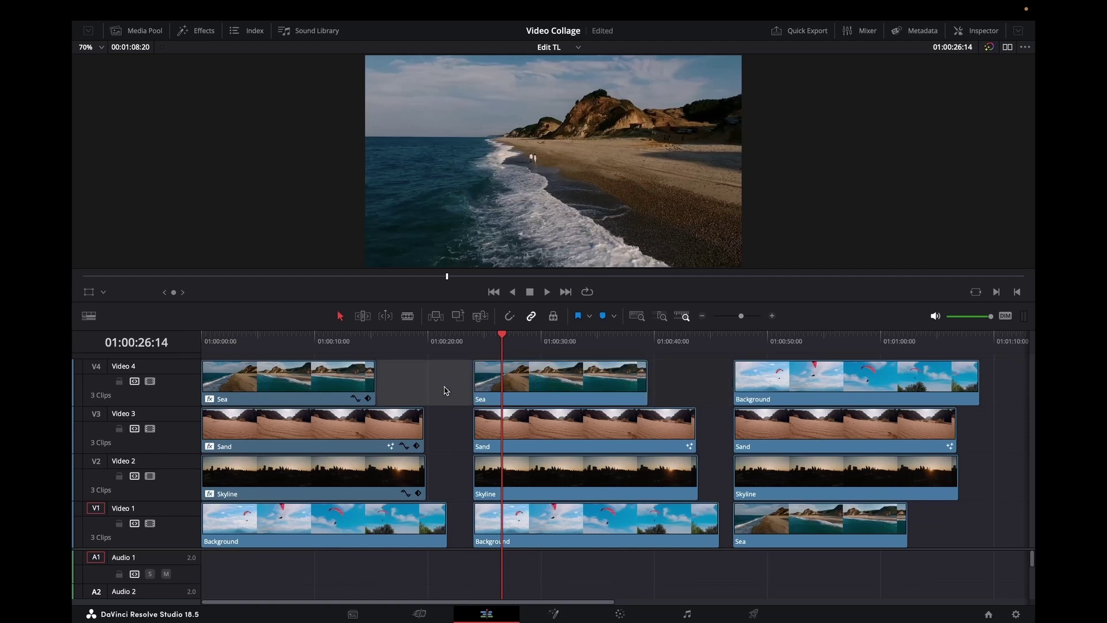
{"action": "left_click", "coordinate": [557, 388]}
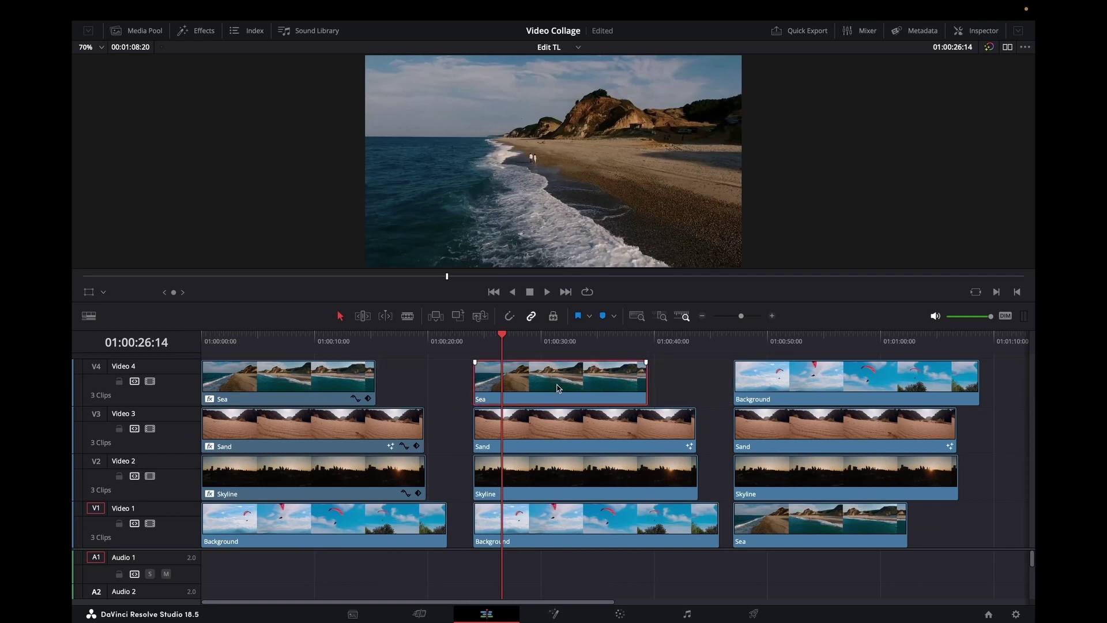
{"action": "left_click", "coordinate": [551, 477], "text": "shift"}
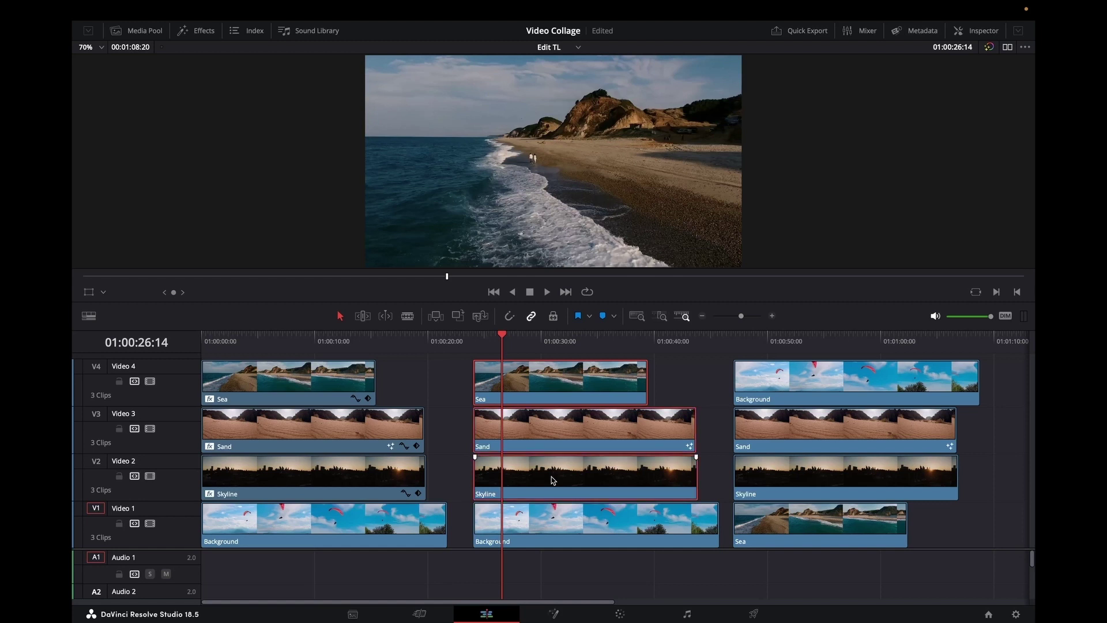
{"action": "left_click", "coordinate": [208, 34]}
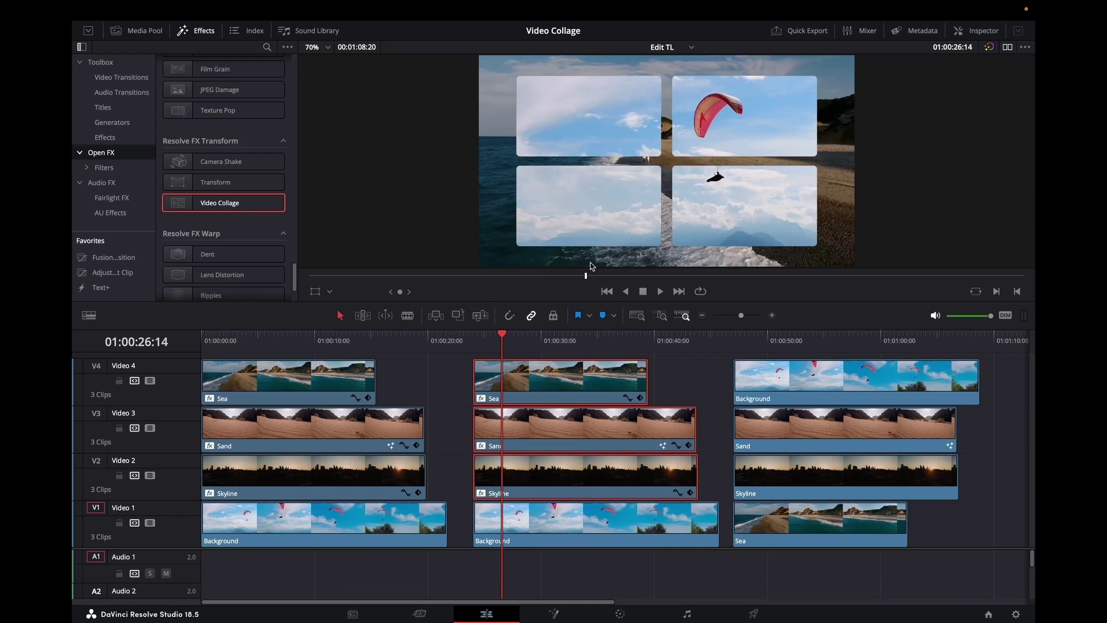
{"action": "mouse_move", "coordinate": [503, 337]}
{"action": "left_mouse_down"}
{"action": "mouse_move", "coordinate": [574, 337]}
{"action": "mouse_move", "coordinate": [485, 342]}
{"action": "left_mouse_up"}
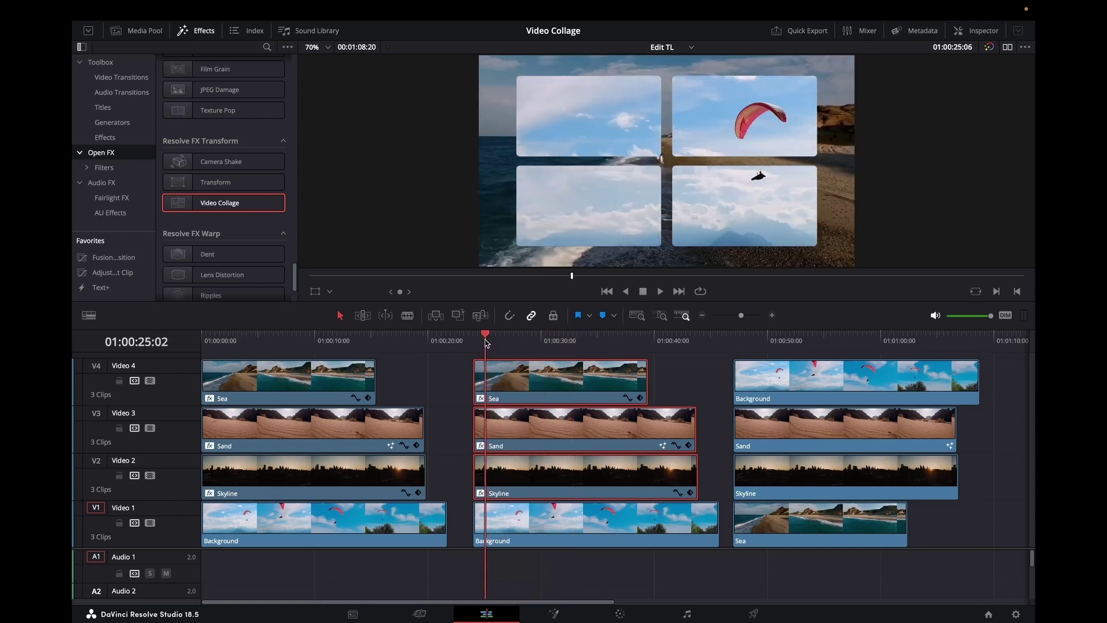
Show the Sea clip's Video Collage settings in the Inspector and list its Workflow options.
{"action": "left_click", "coordinate": [980, 35]}
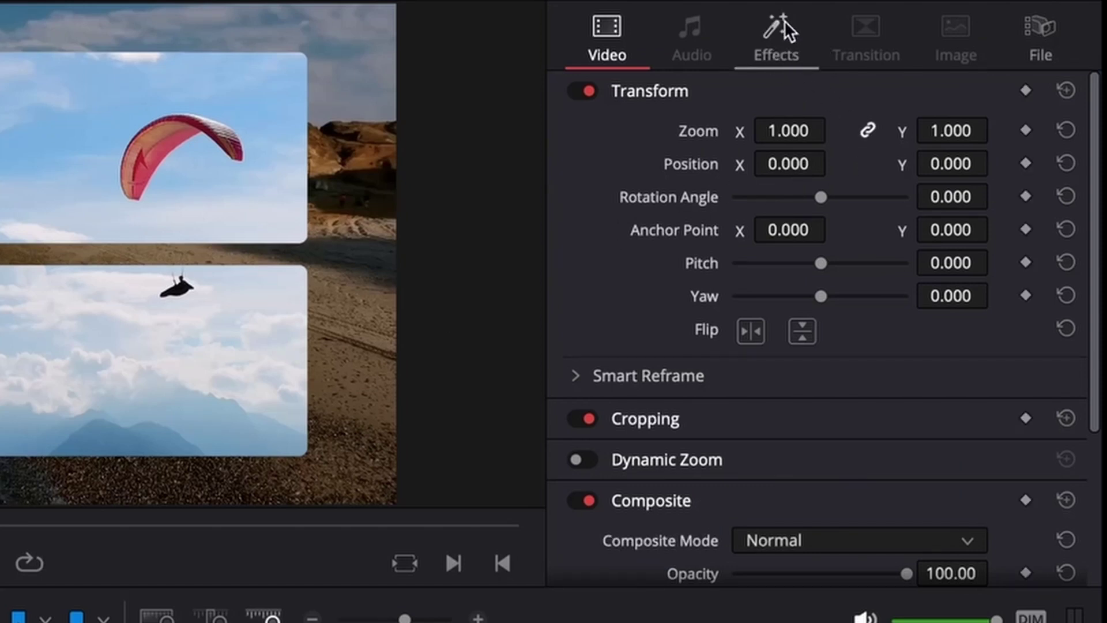
{"action": "left_click", "coordinate": [773, 31]}
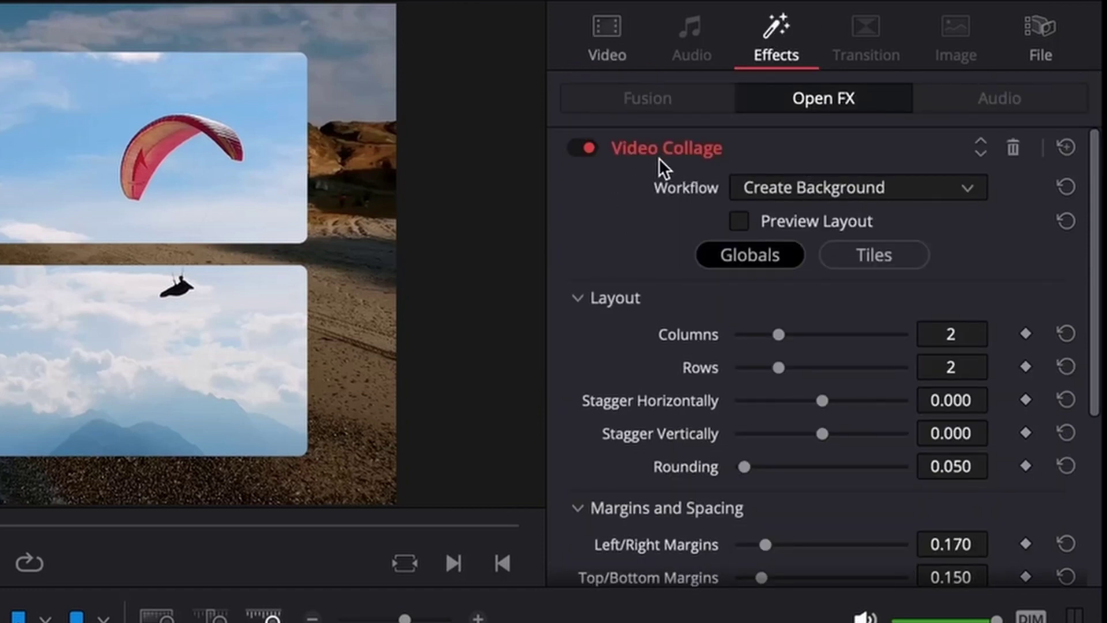
{"action": "left_click", "coordinate": [794, 189]}
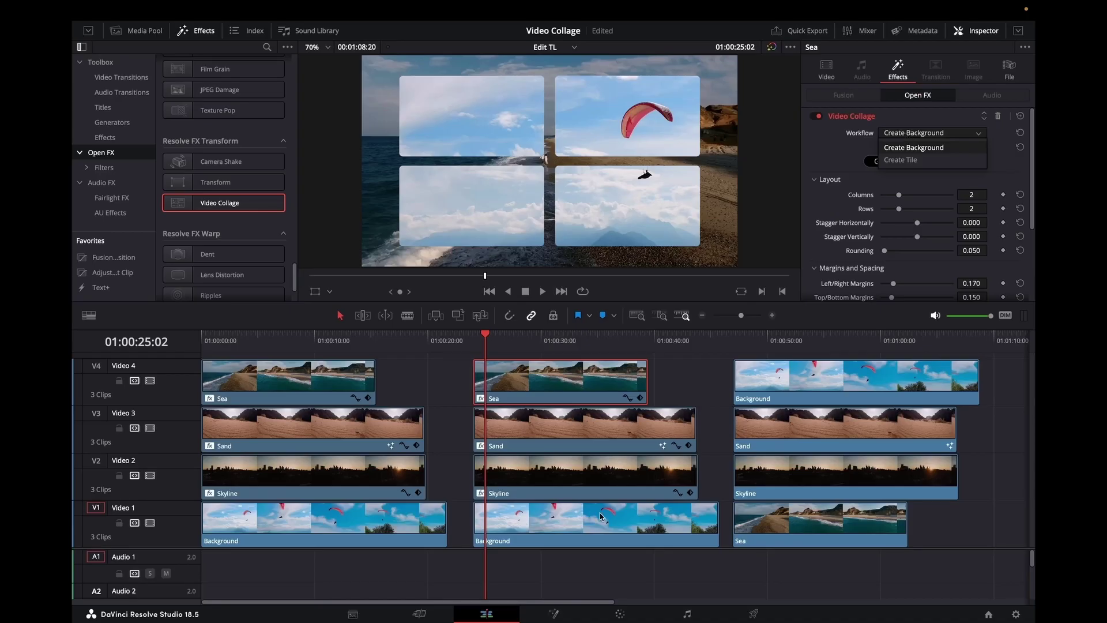
Set the Sea clip to Create Tile, and the Sand clip to Create Tile on Tile 2.
{"action": "left_click", "coordinate": [894, 162]}
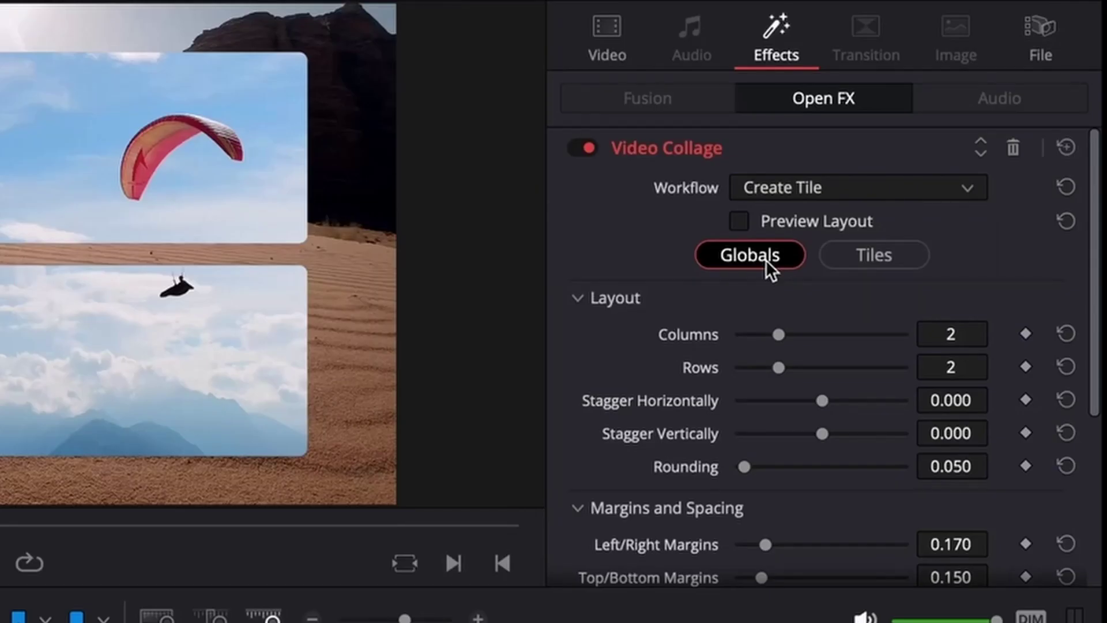
{"action": "left_click", "coordinate": [863, 259]}
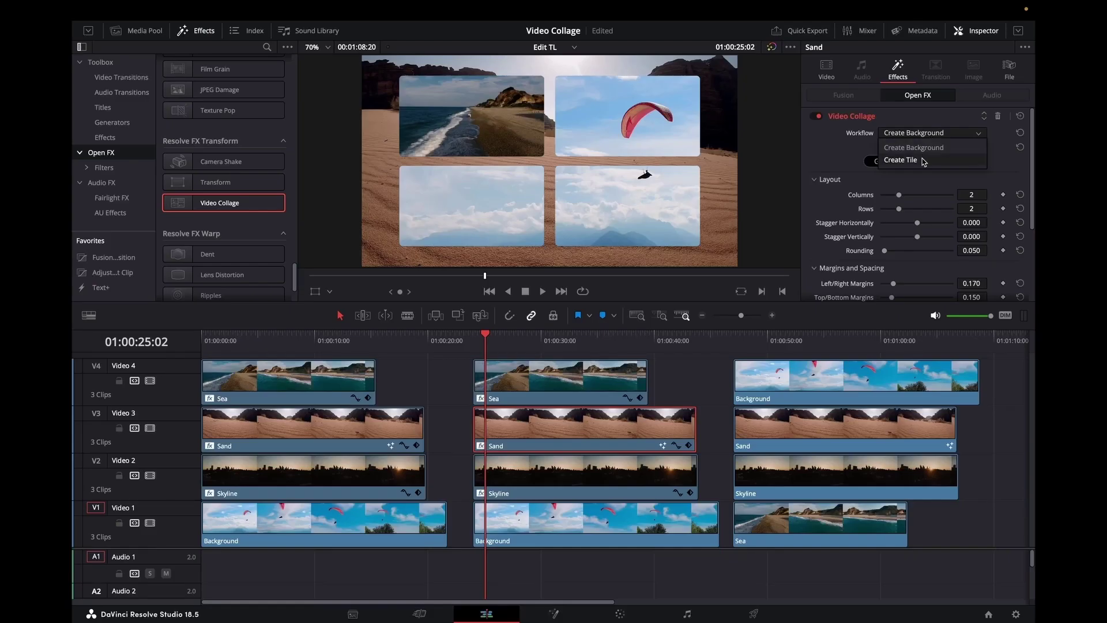
{"action": "left_click", "coordinate": [922, 157]}
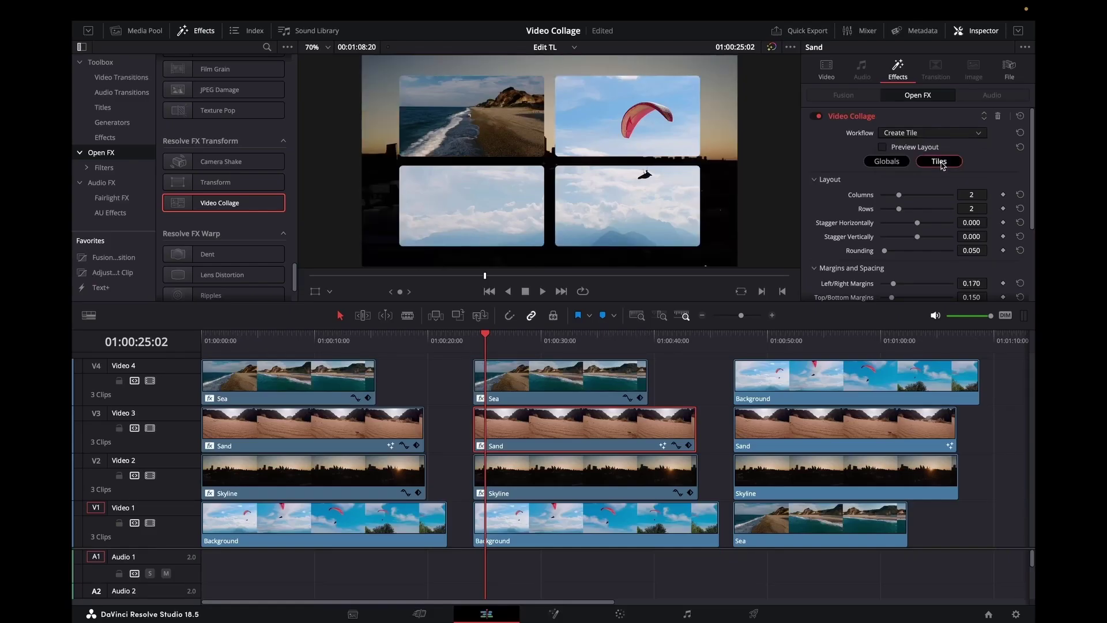
{"action": "left_click", "coordinate": [940, 162]}
{"action": "left_click", "coordinate": [928, 196]}
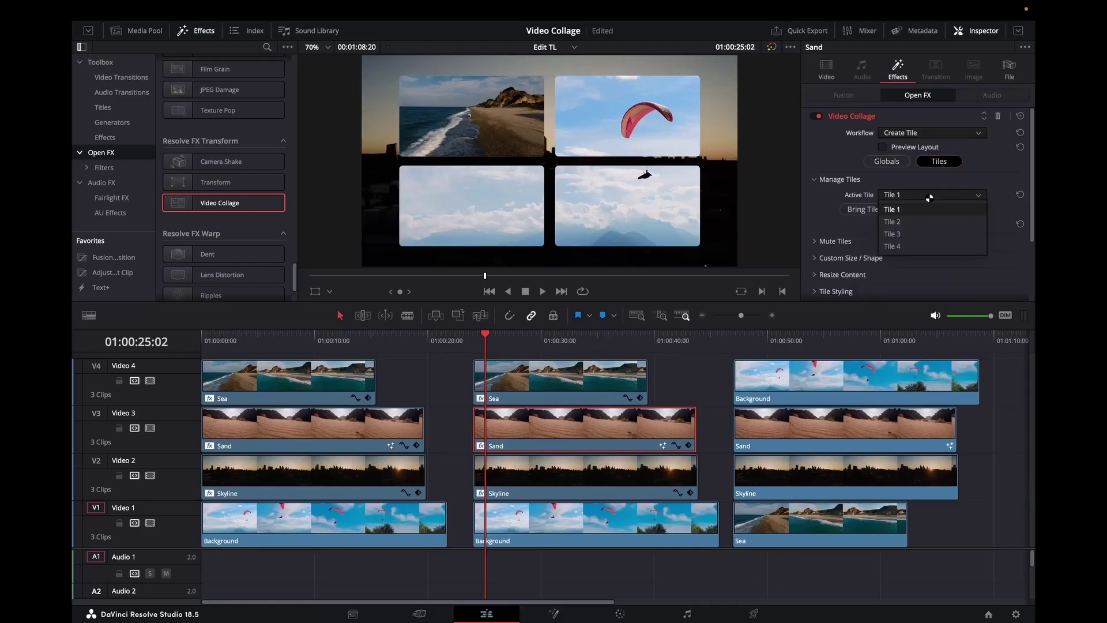
{"action": "left_click", "coordinate": [909, 224]}
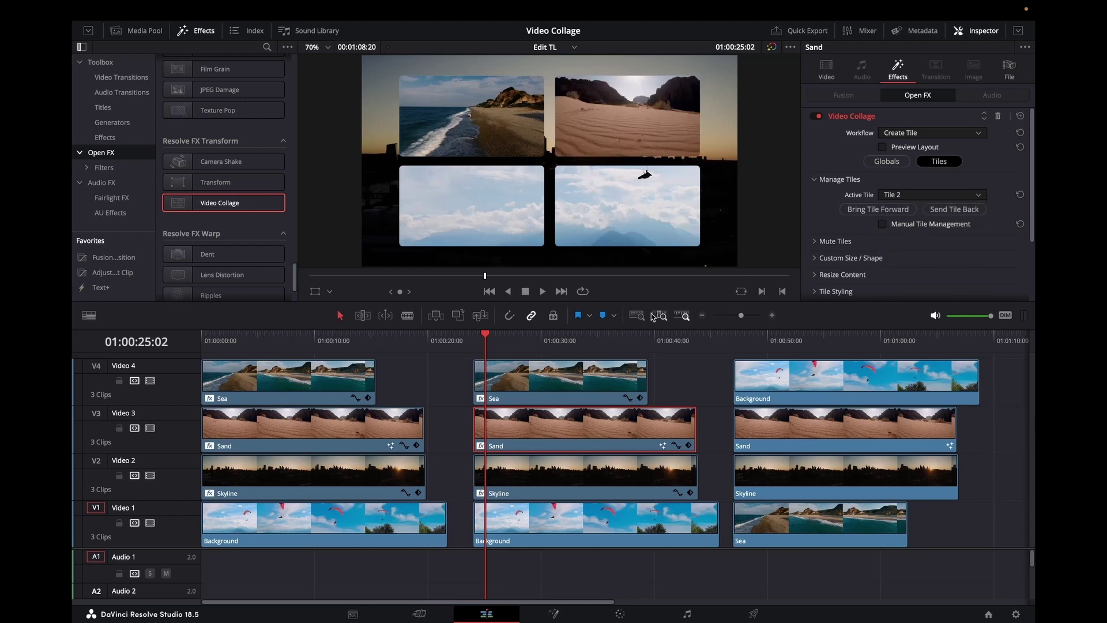
Set the Skyline clip's Video Collage workflow to Create Tile with Active Tile 3.
{"action": "left_click", "coordinate": [591, 483]}
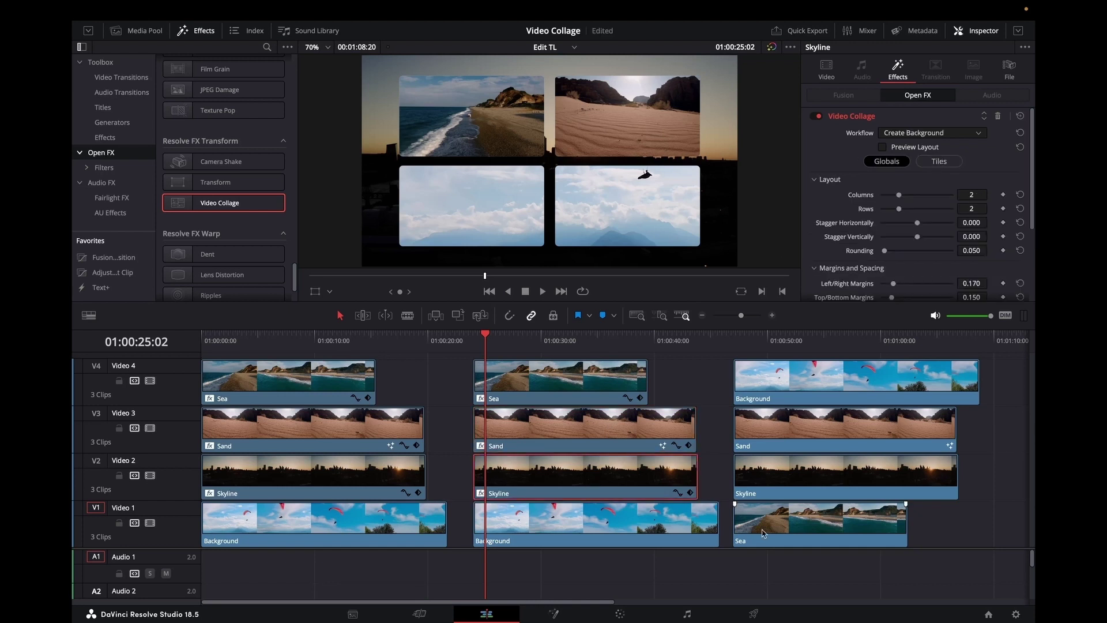
{"action": "left_click", "coordinate": [912, 136]}
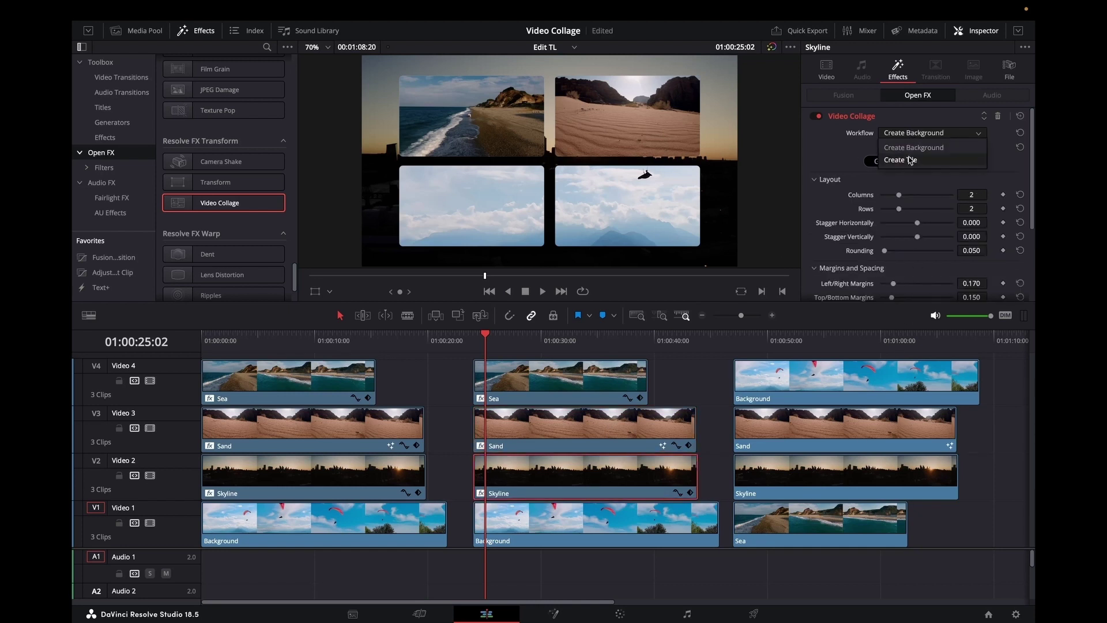
{"action": "left_click", "coordinate": [912, 159]}
{"action": "left_click", "coordinate": [925, 162]}
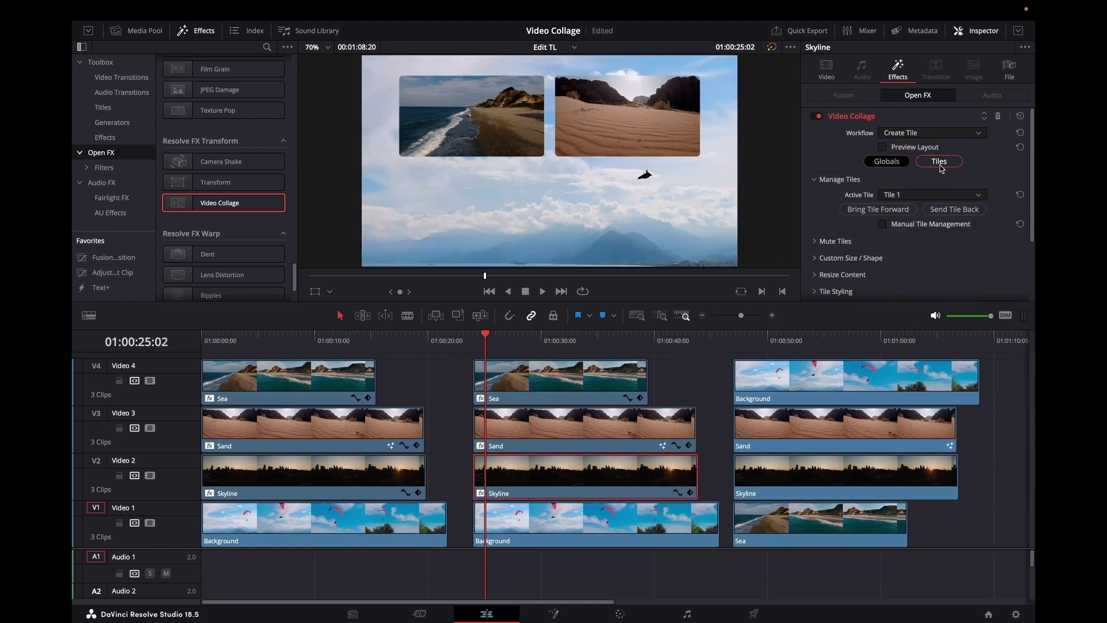
{"action": "left_click", "coordinate": [922, 194]}
{"action": "left_click", "coordinate": [916, 234]}
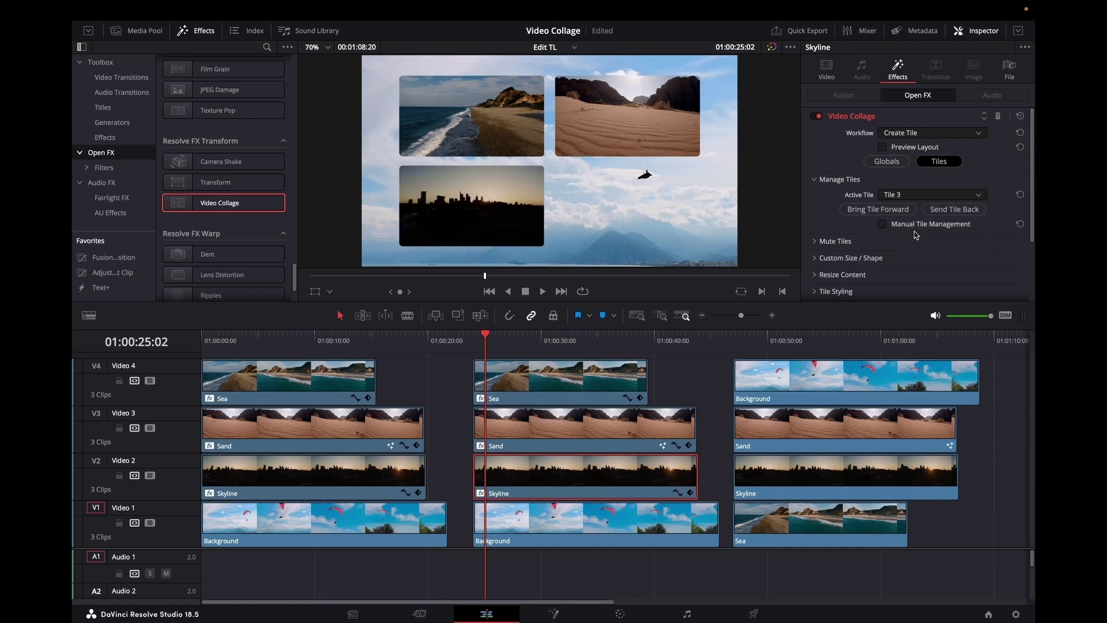
Save the project and scrub through the three-tile collage to check playback.
{"action": "key", "text": "ctrl+s"}
{"action": "left_click", "coordinate": [503, 337]}
{"action": "left_click_drag", "start_coordinate": [503, 337], "coordinate": [535, 340]}
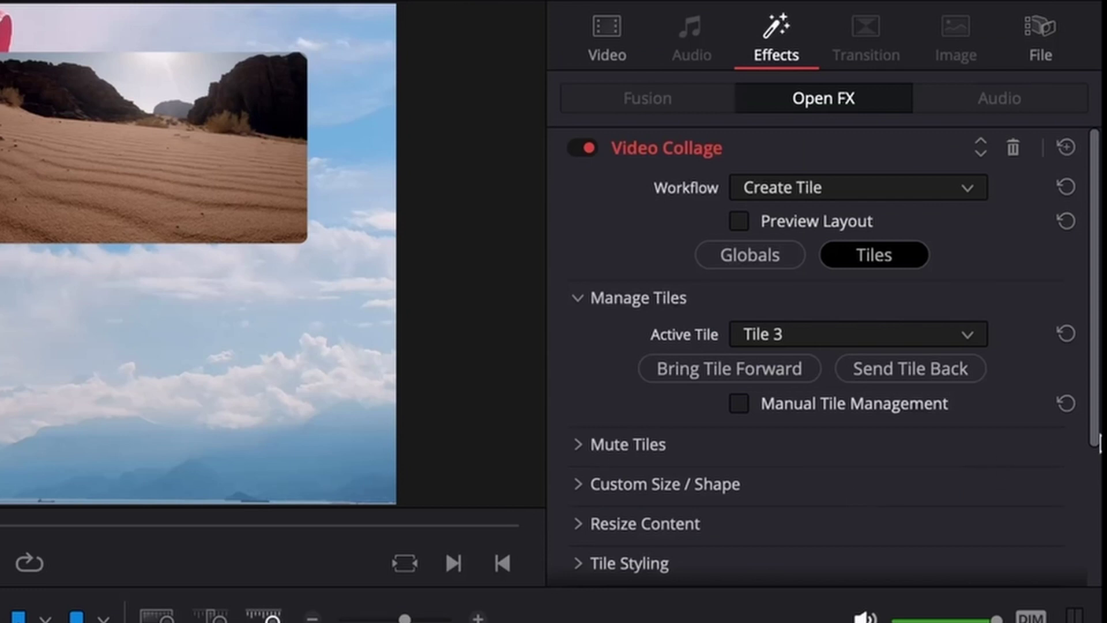
Under Custom Size / Shape, change the Skyline tile's End Column from 1 to 2.
{"action": "scroll", "coordinate": [1096, 438], "scroll_direction": "down", "scroll_amount": 3}
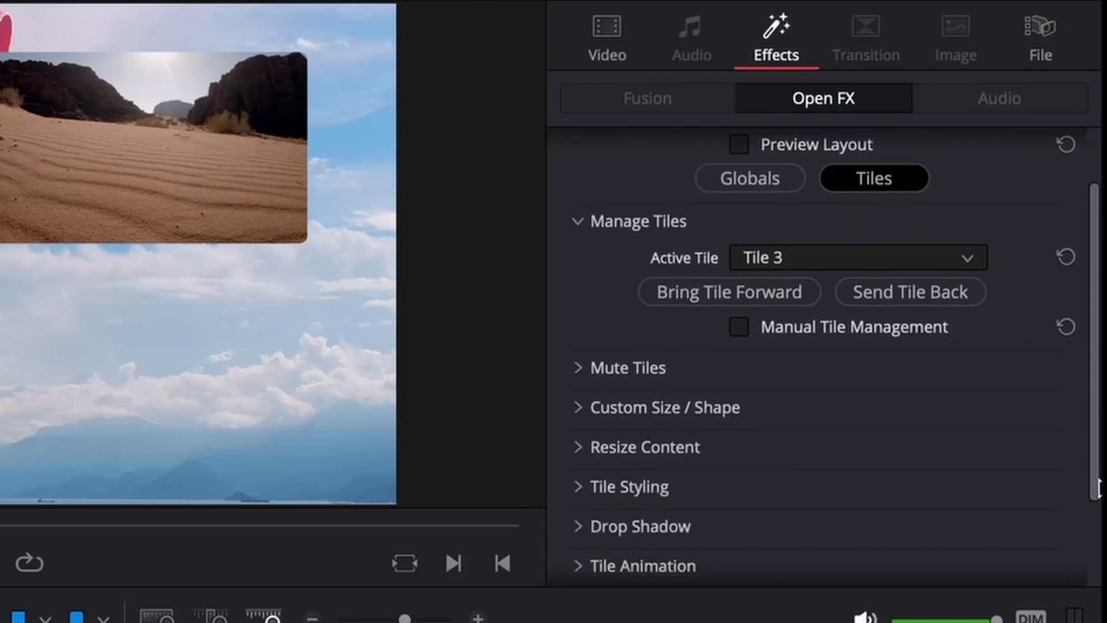
{"action": "left_click", "coordinate": [582, 352]}
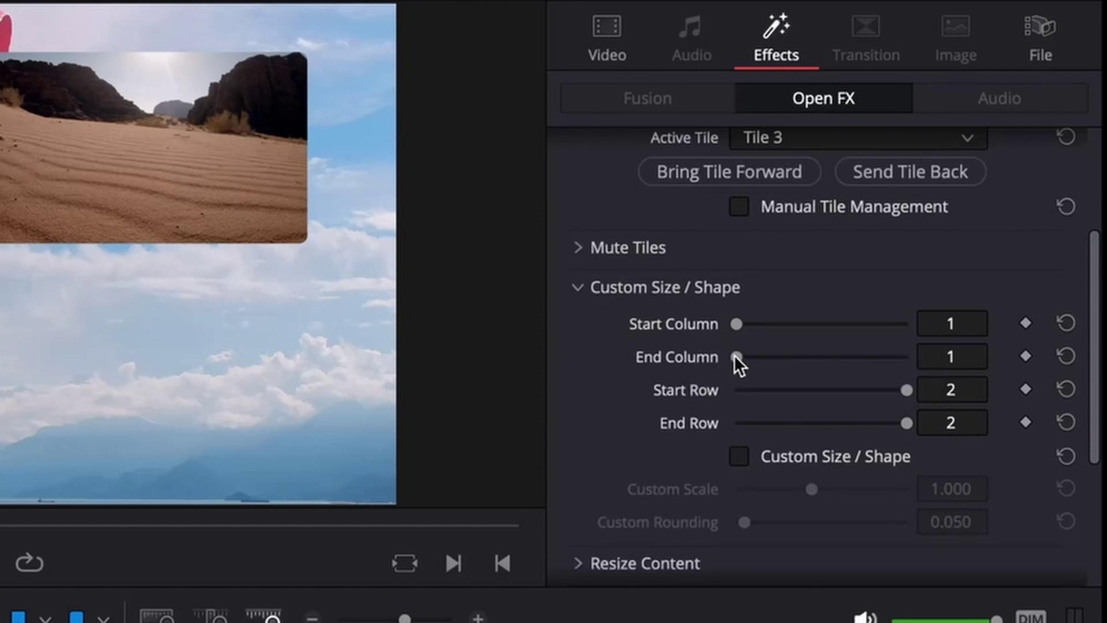
{"action": "left_click_drag", "start_coordinate": [736, 356], "coordinate": [891, 363]}
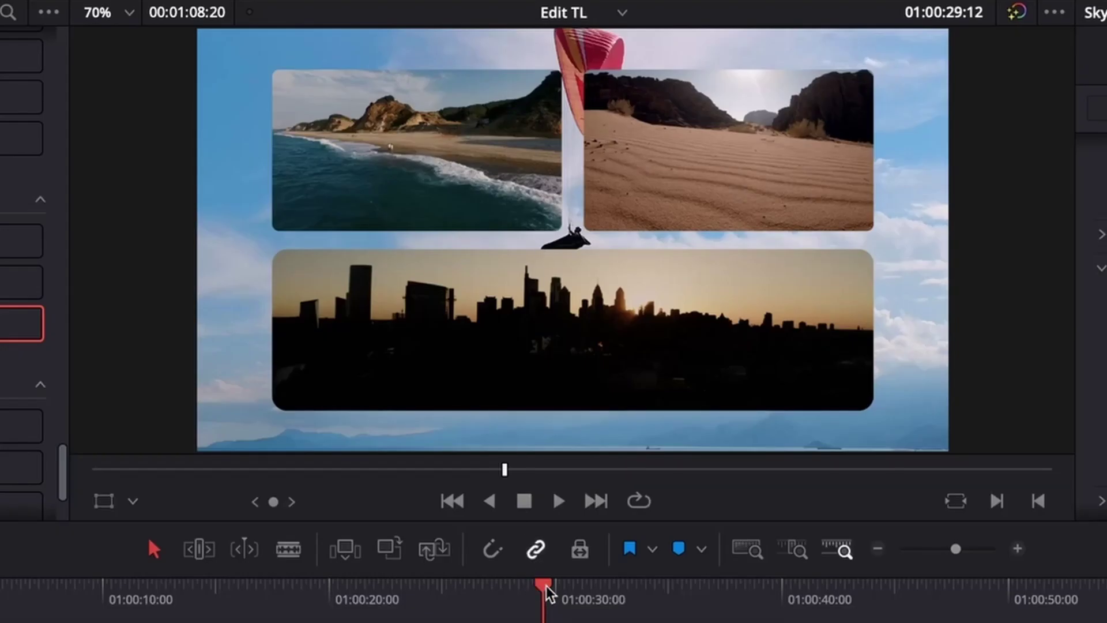
{"action": "left_click_drag", "start_coordinate": [543, 591], "coordinate": [531, 619]}
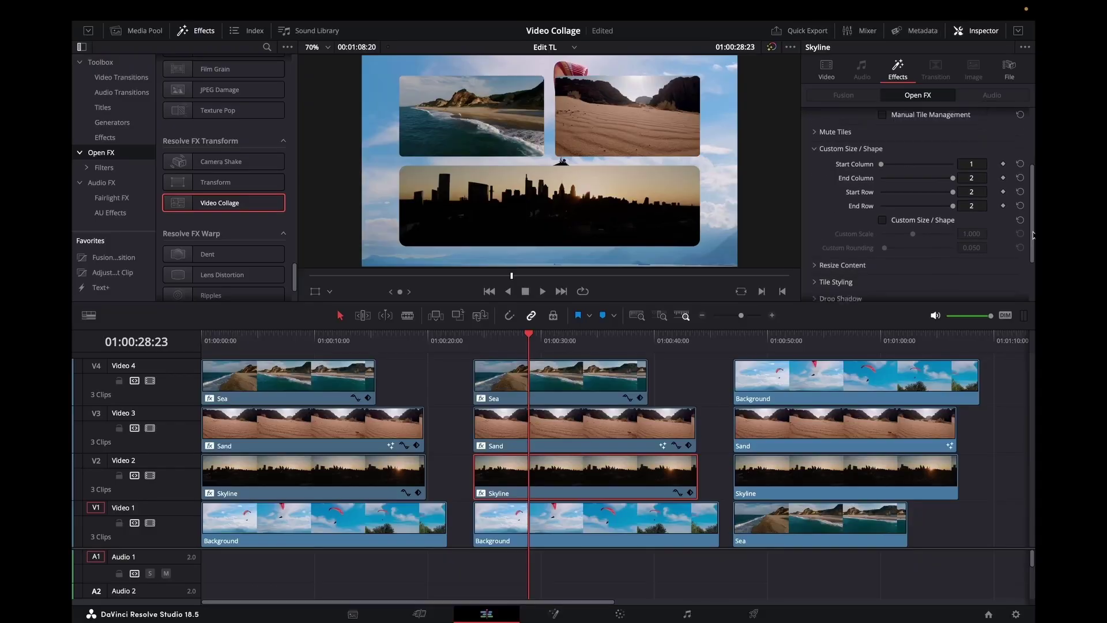
Keyframe the Skyline tile's Fly Progress at 1.000 so it flies right out of frame.
{"action": "scroll", "coordinate": [892, 245], "scroll_direction": "down", "scroll_amount": 3}
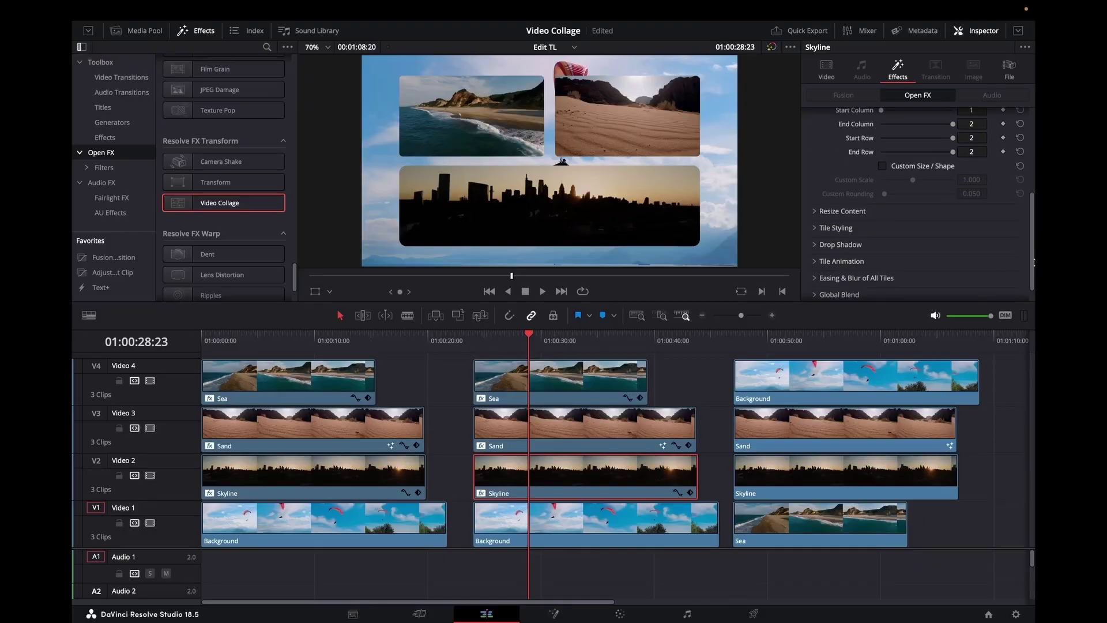
{"action": "left_click", "coordinate": [817, 242]}
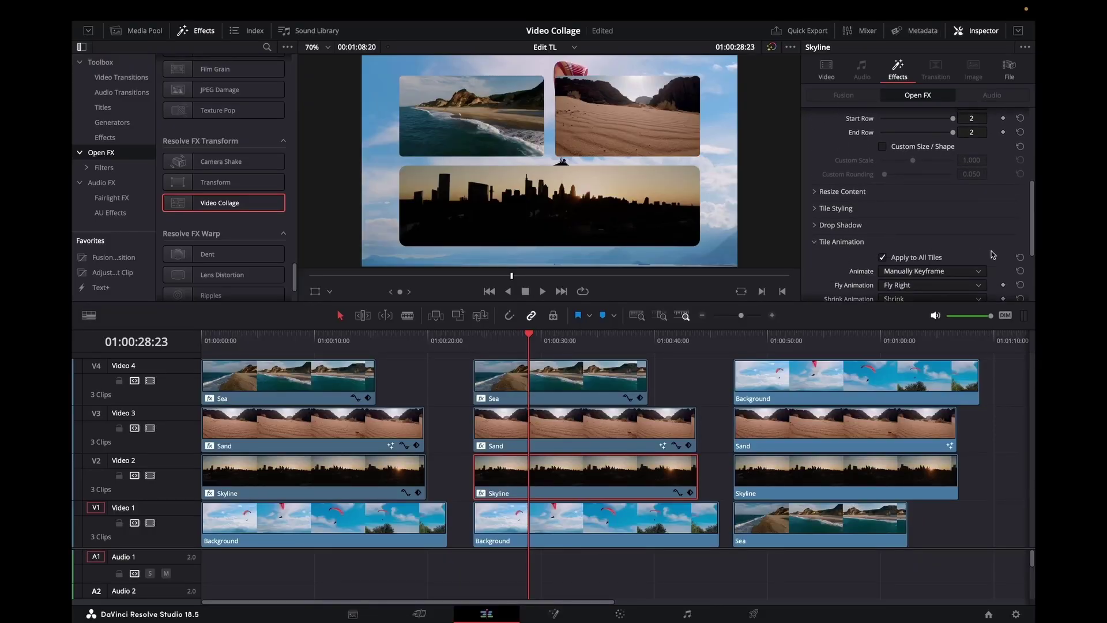
{"action": "left_click_drag", "start_coordinate": [1032, 243], "coordinate": [1029, 260]}
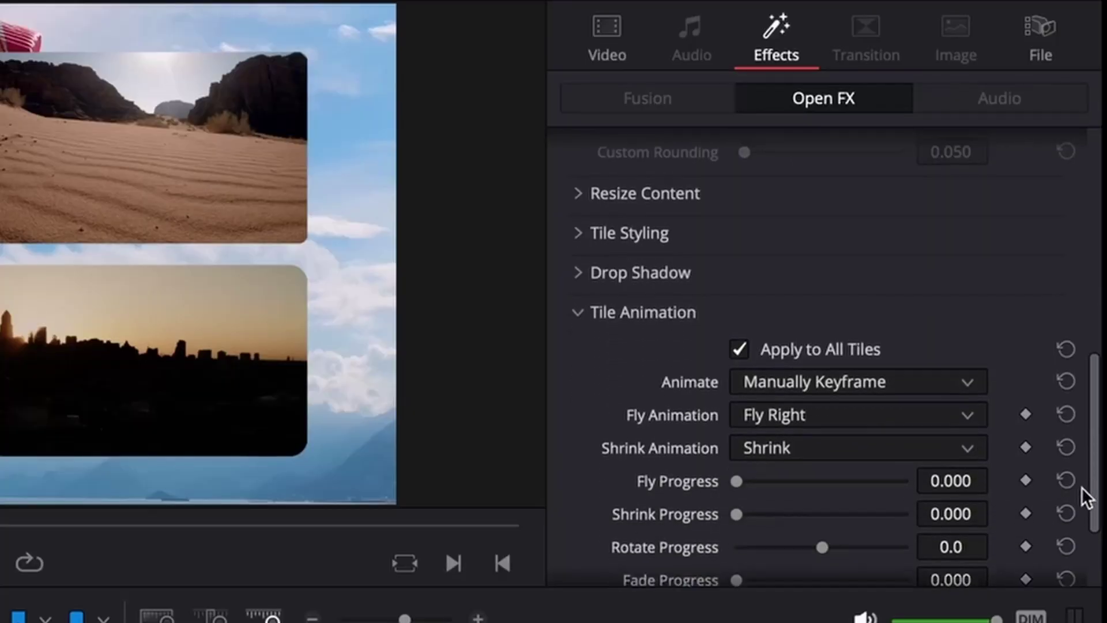
{"action": "left_click_drag", "start_coordinate": [1082, 490], "coordinate": [1080, 524]}
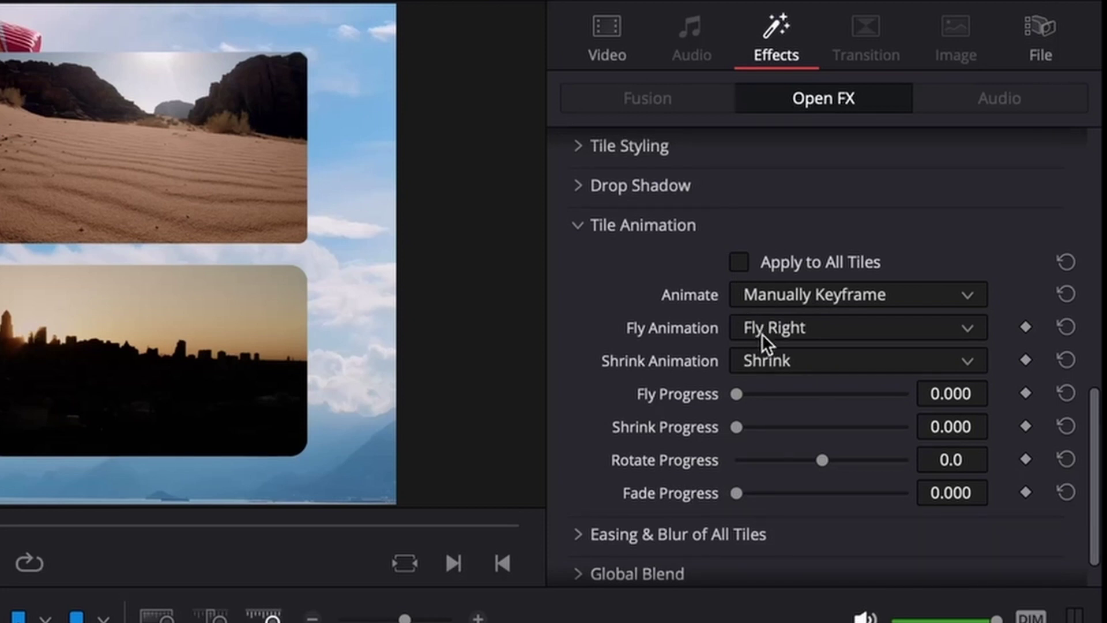
{"action": "mouse_move", "coordinate": [733, 394]}
{"action": "left_mouse_down"}
{"action": "mouse_move", "coordinate": [905, 400]}
{"action": "mouse_move", "coordinate": [733, 405]}
{"action": "left_mouse_up"}
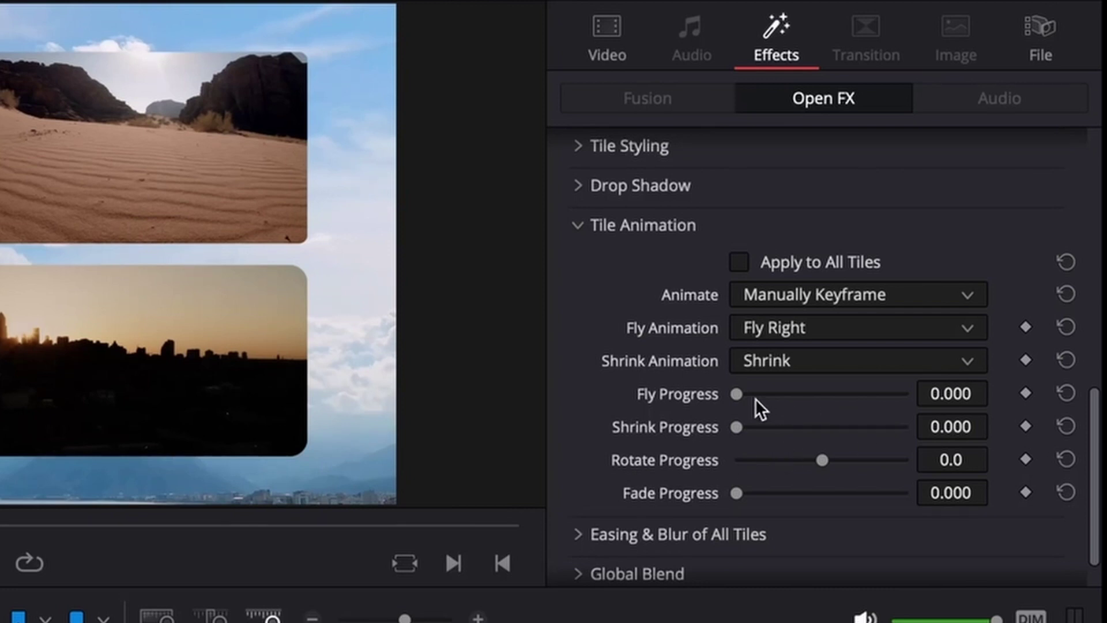
{"action": "left_click_drag", "start_coordinate": [738, 396], "coordinate": [915, 399]}
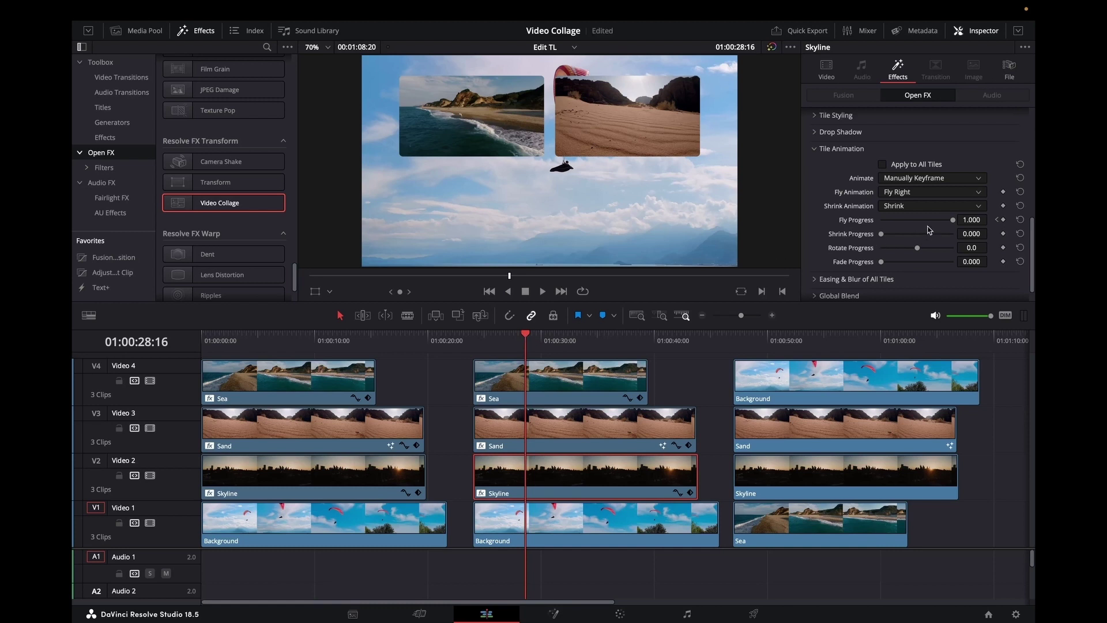
At 01:00:28:16 set Fly Progress to 0.000, then play back the Skyline fly-in.
{"action": "left_click_drag", "start_coordinate": [953, 224], "coordinate": [881, 227]}
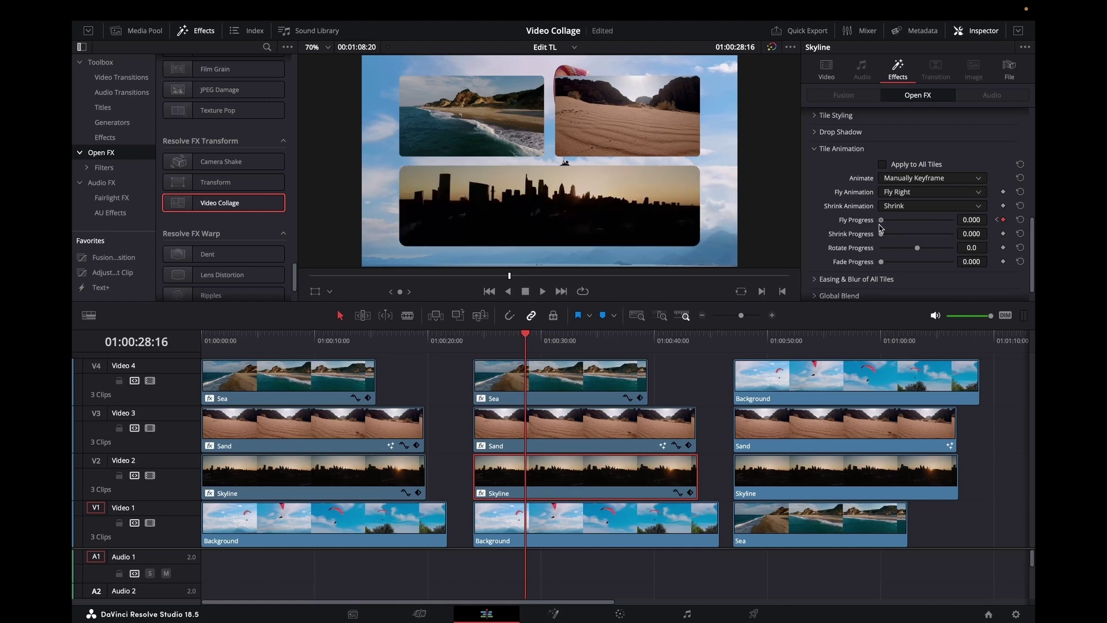
{"action": "left_click_drag", "start_coordinate": [524, 338], "coordinate": [473, 344]}
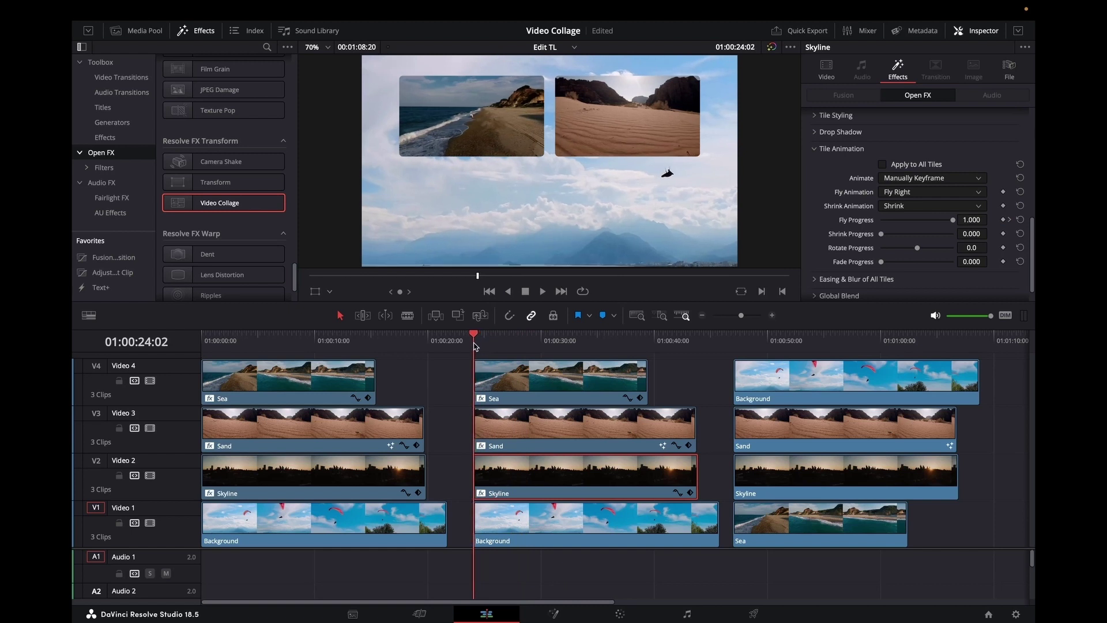
{"action": "left_click", "coordinate": [543, 292]}
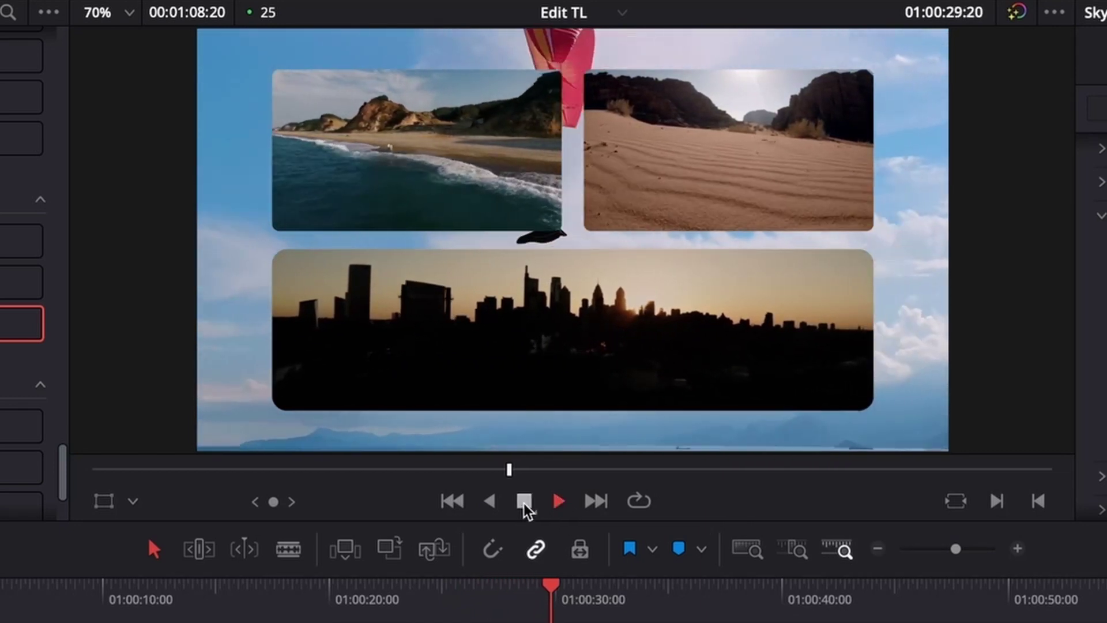
{"action": "left_click", "coordinate": [523, 501]}
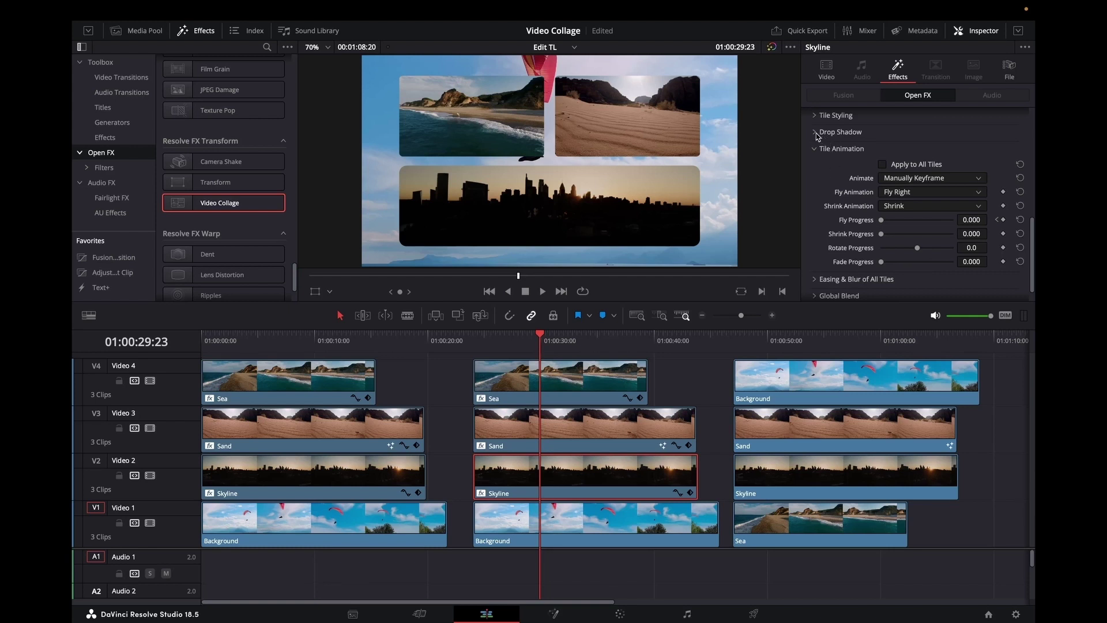
{"action": "left_click", "coordinate": [815, 133]}
Keyframe the Sand tile's Start and End Column at 2, then set Start Column to 1 a frame later.
{"action": "left_click", "coordinate": [815, 117]}
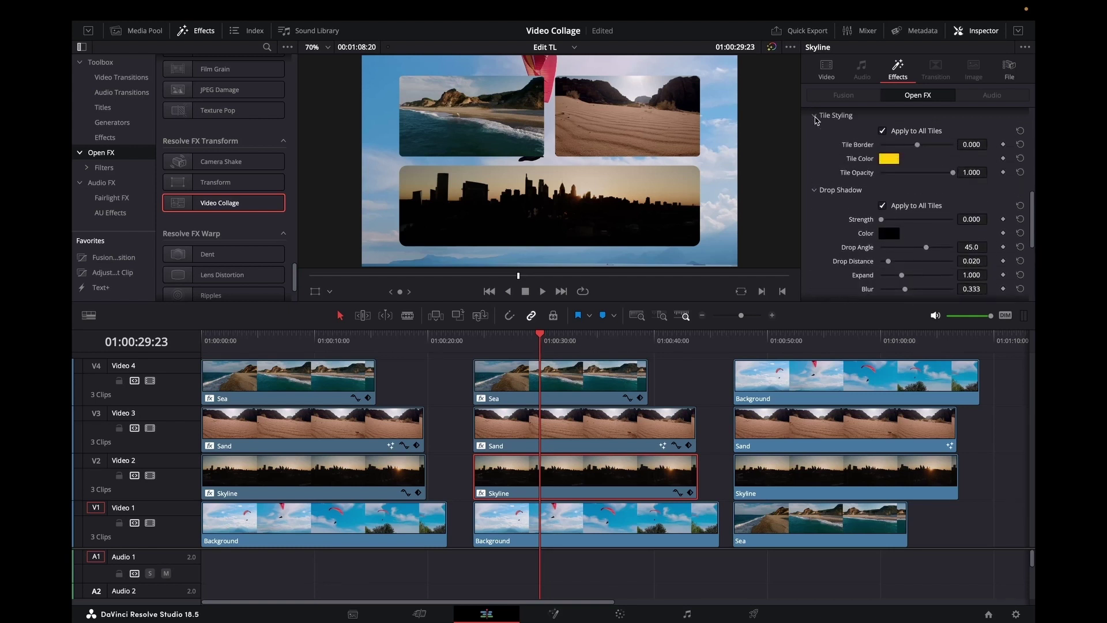
{"action": "left_click_drag", "start_coordinate": [1032, 226], "coordinate": [1029, 175]}
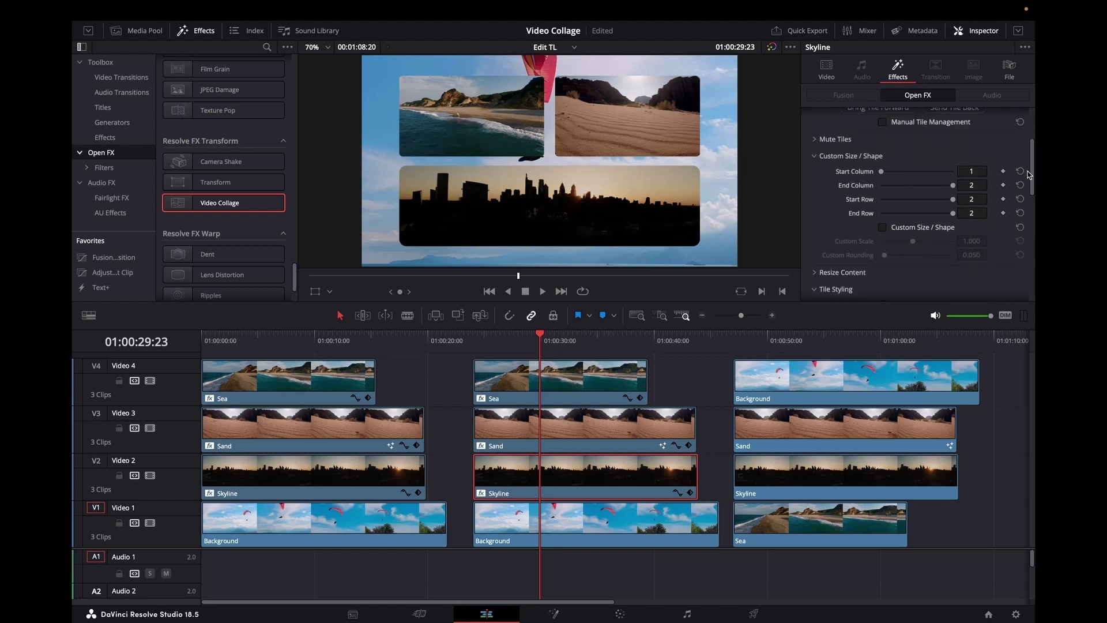
{"action": "left_click", "coordinate": [646, 427]}
{"action": "mouse_move", "coordinate": [645, 362]}
{"action": "left_mouse_down"}
{"action": "mouse_move", "coordinate": [499, 362]}
{"action": "mouse_move", "coordinate": [649, 370]}
{"action": "left_mouse_up"}
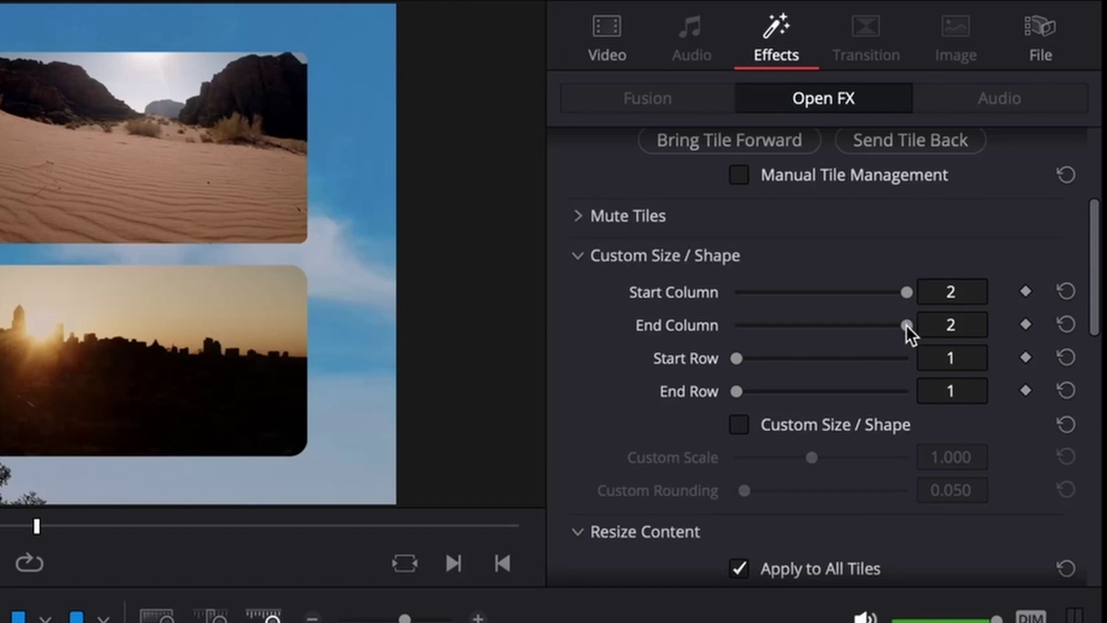
{"action": "left_click", "coordinate": [1025, 291]}
{"action": "left_click", "coordinate": [1025, 324]}
{"action": "key", "text": "Left"}
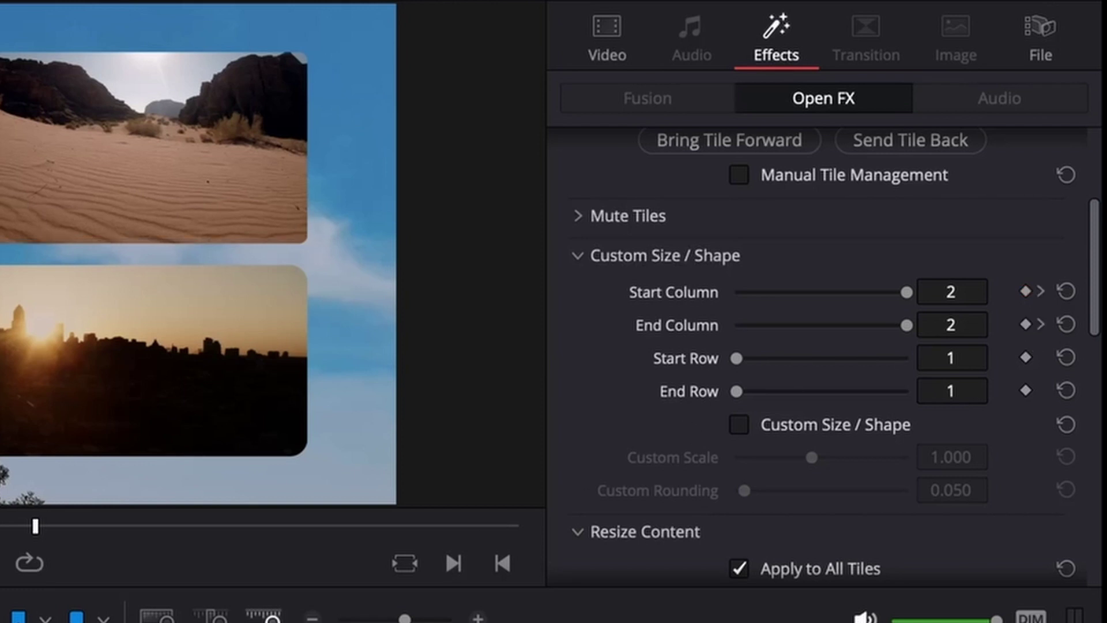
{"action": "key", "text": "Right"}
{"action": "key", "text": "Right"}
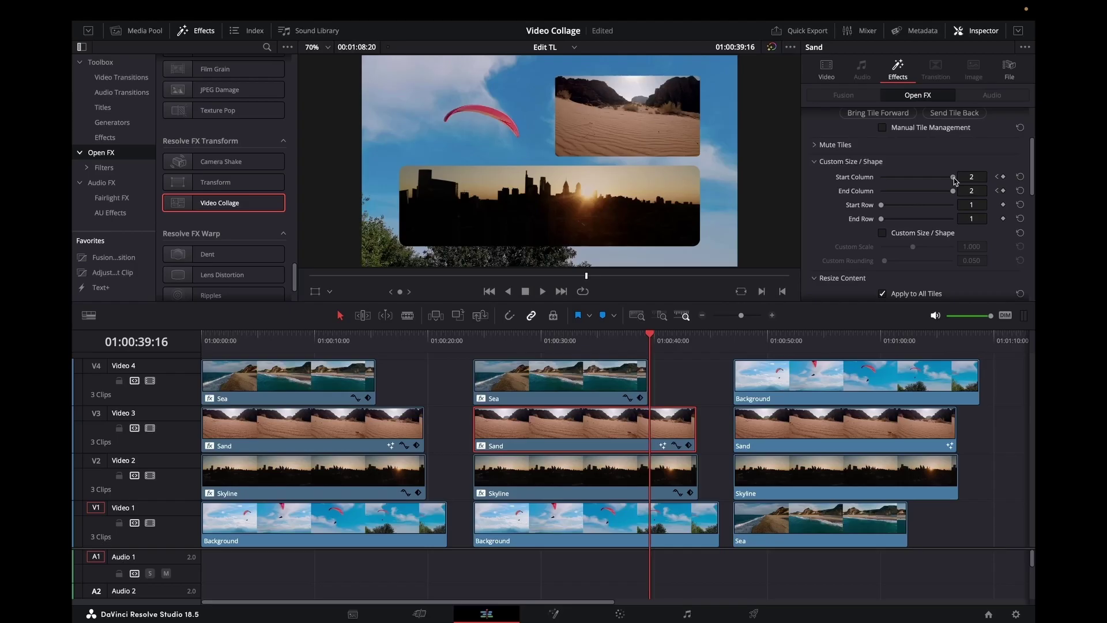
{"action": "left_click_drag", "start_coordinate": [907, 292], "coordinate": [739, 300]}
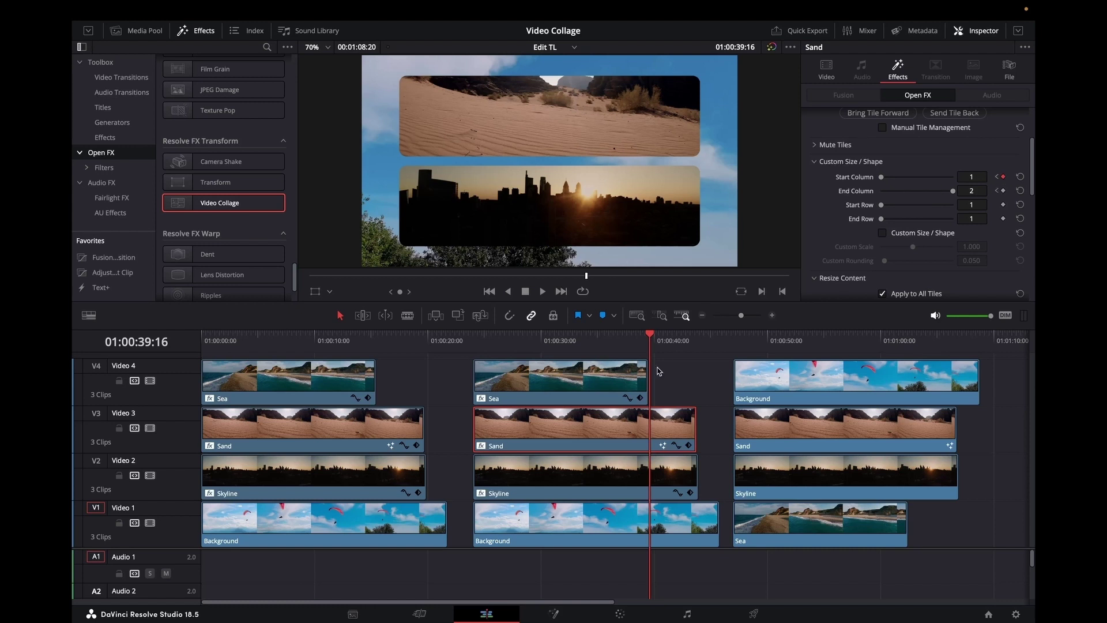
{"action": "left_click", "coordinate": [474, 340]}
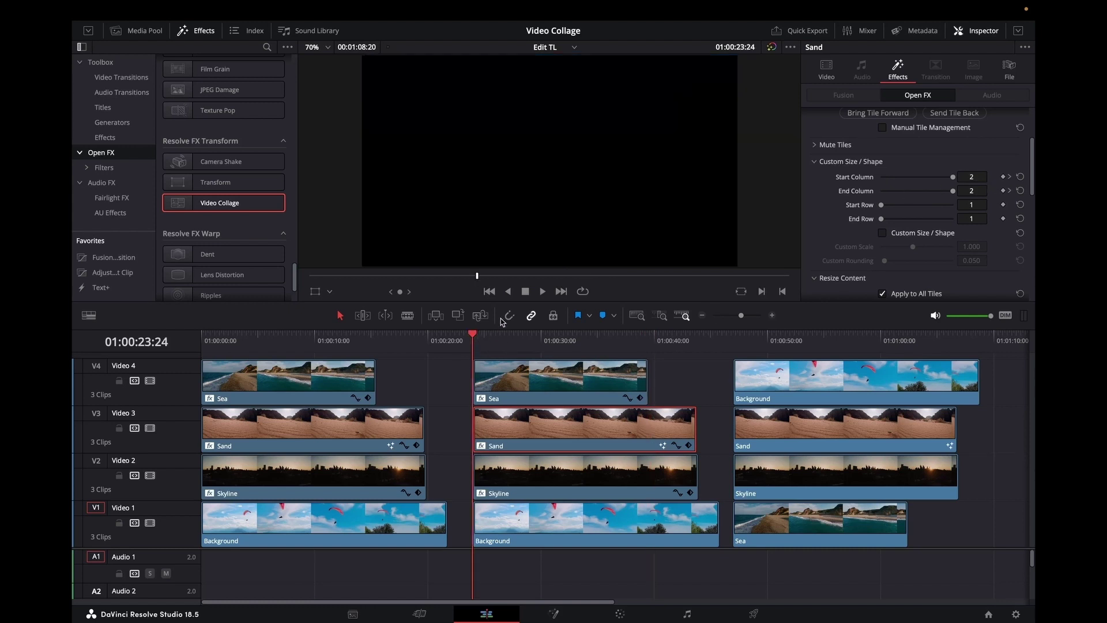
{"action": "left_click", "coordinate": [542, 291]}
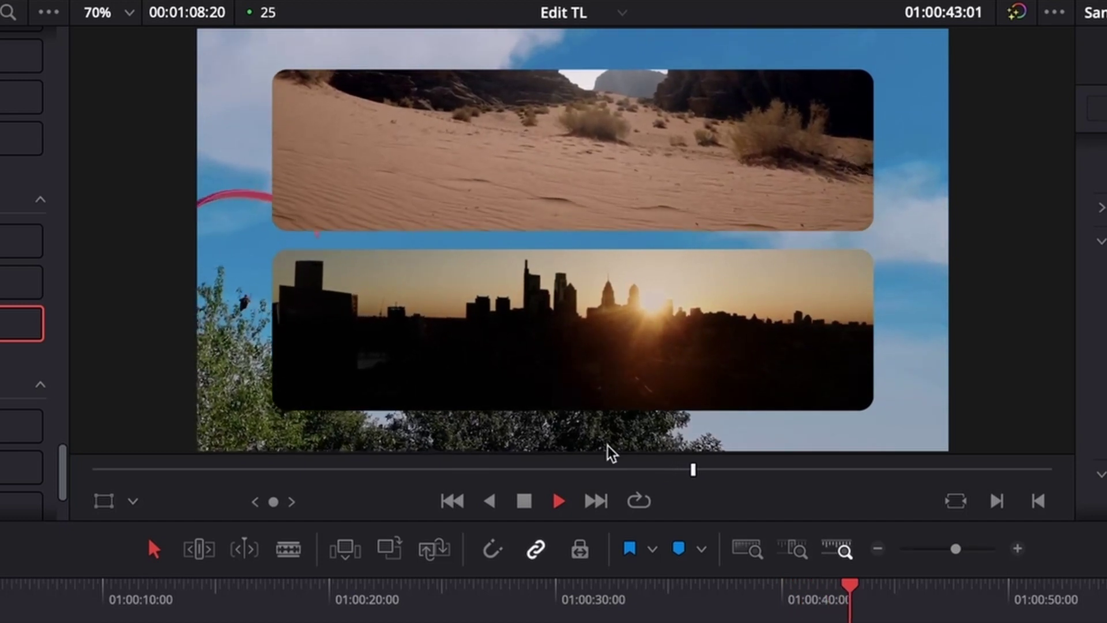
{"action": "left_click", "coordinate": [528, 506]}
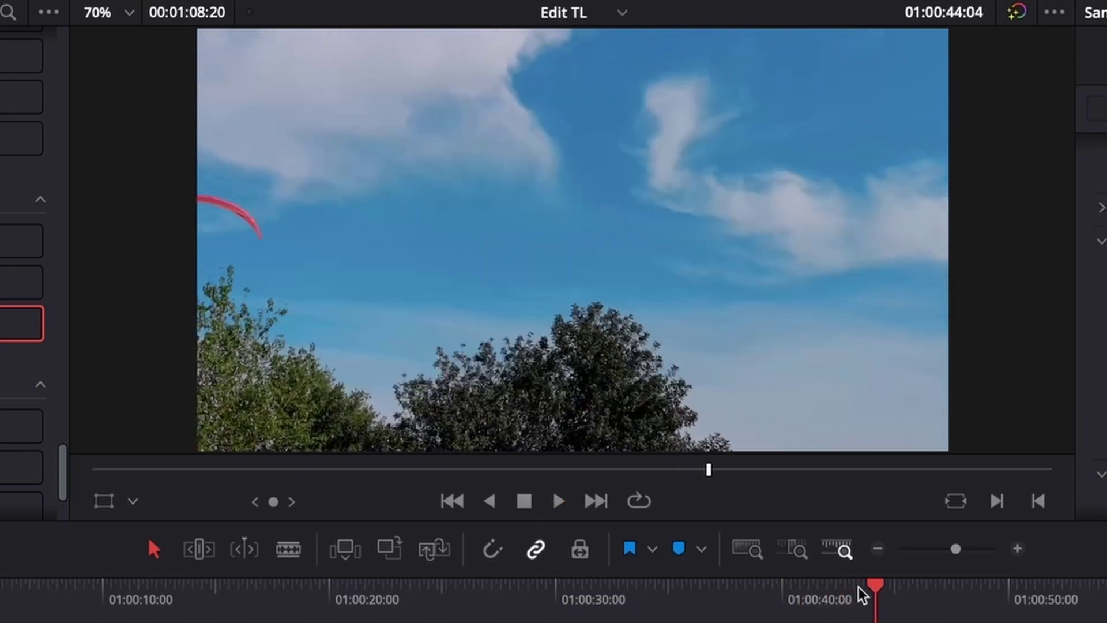
{"action": "left_click_drag", "start_coordinate": [872, 589], "coordinate": [774, 608]}
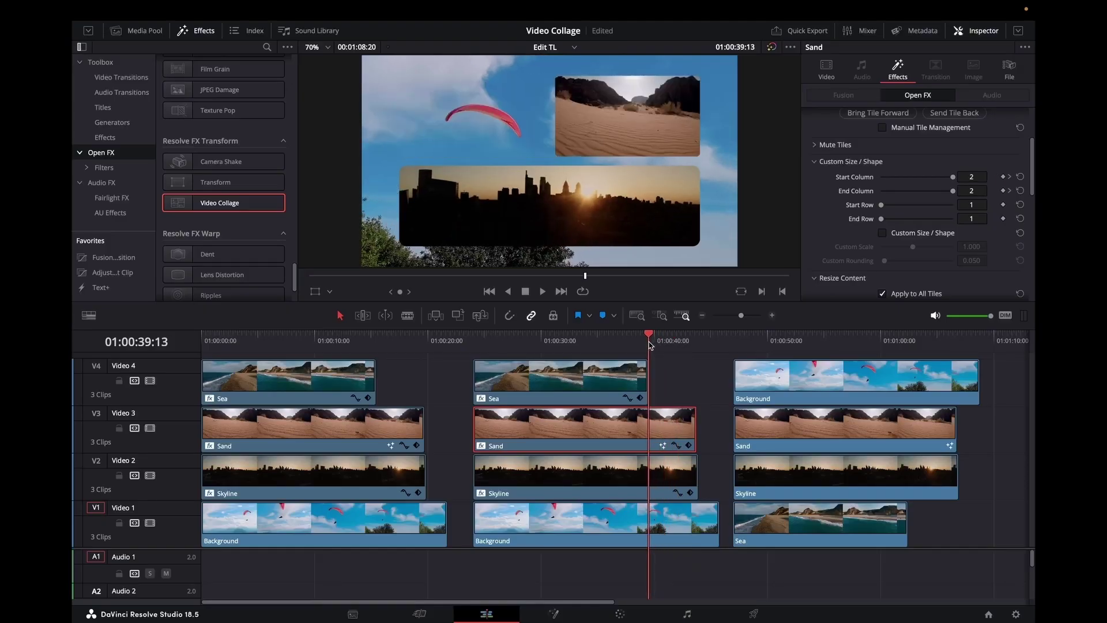
{"action": "left_click_drag", "start_coordinate": [649, 345], "coordinate": [652, 345]}
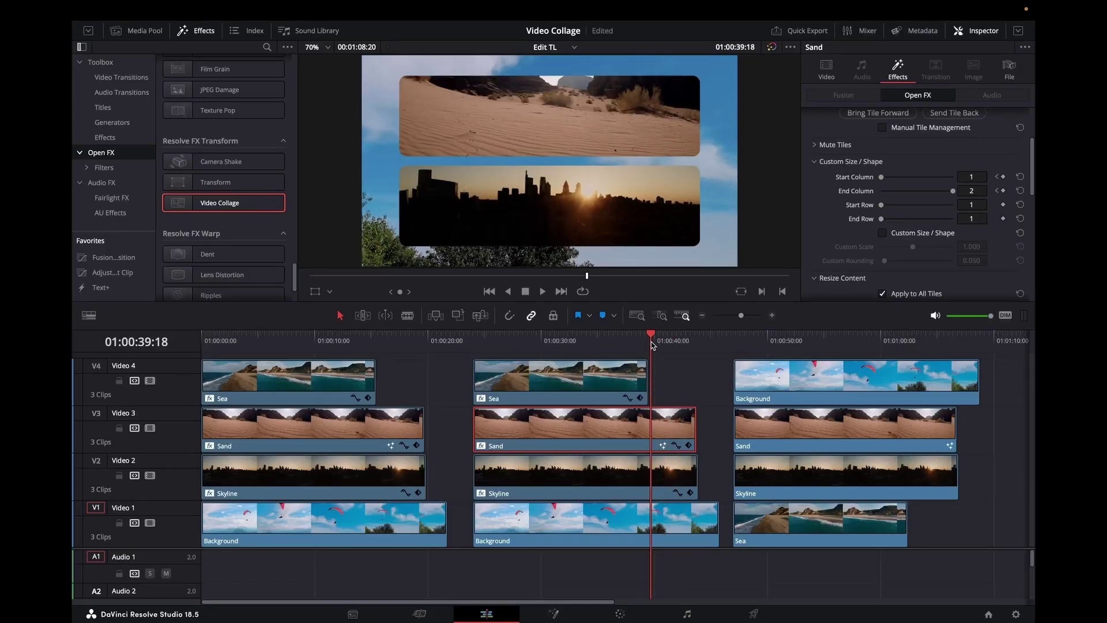
At 01:00:50:09, apply Video Collage to the last group's four stacked clips, then select Sand.
{"action": "left_click", "coordinate": [773, 343]}
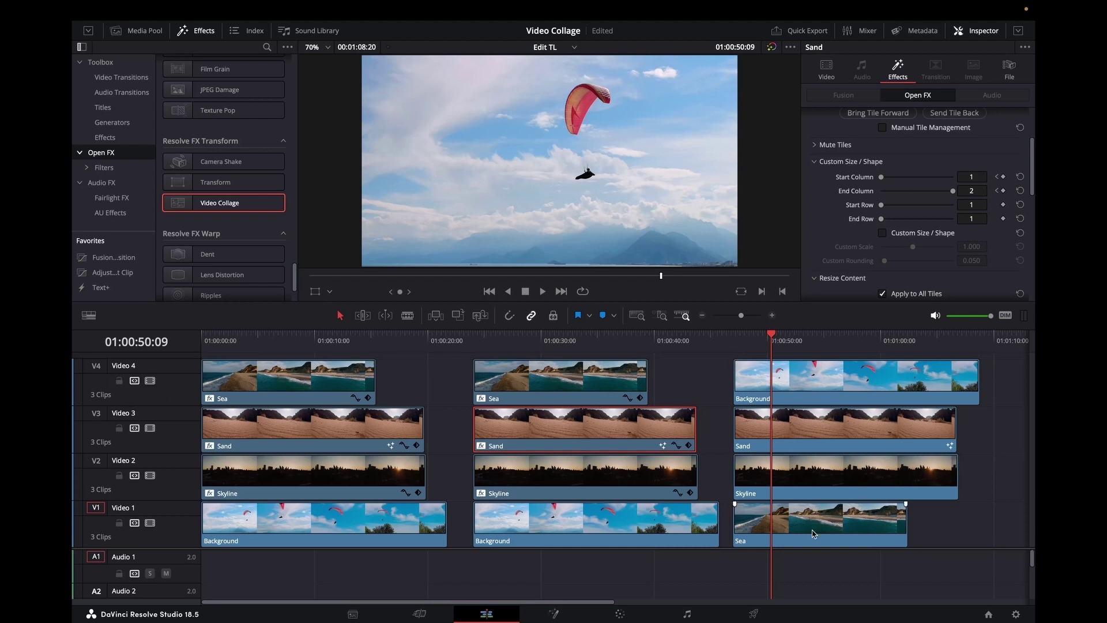
{"action": "left_click_drag", "start_coordinate": [947, 526], "coordinate": [789, 387]}
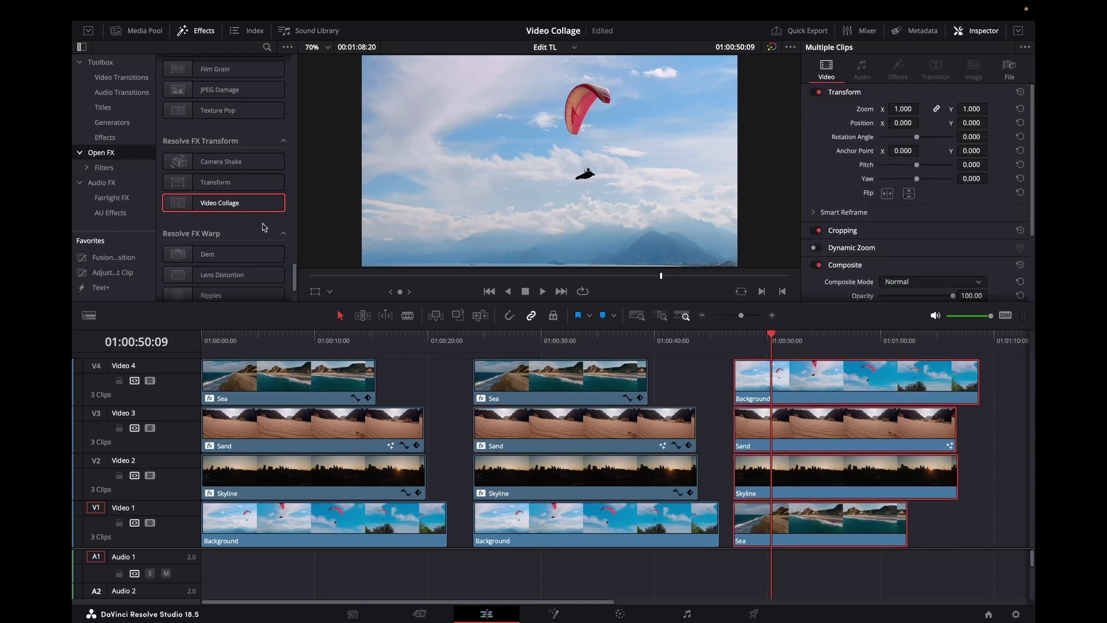
{"action": "left_click_drag", "start_coordinate": [180, 205], "coordinate": [754, 396]}
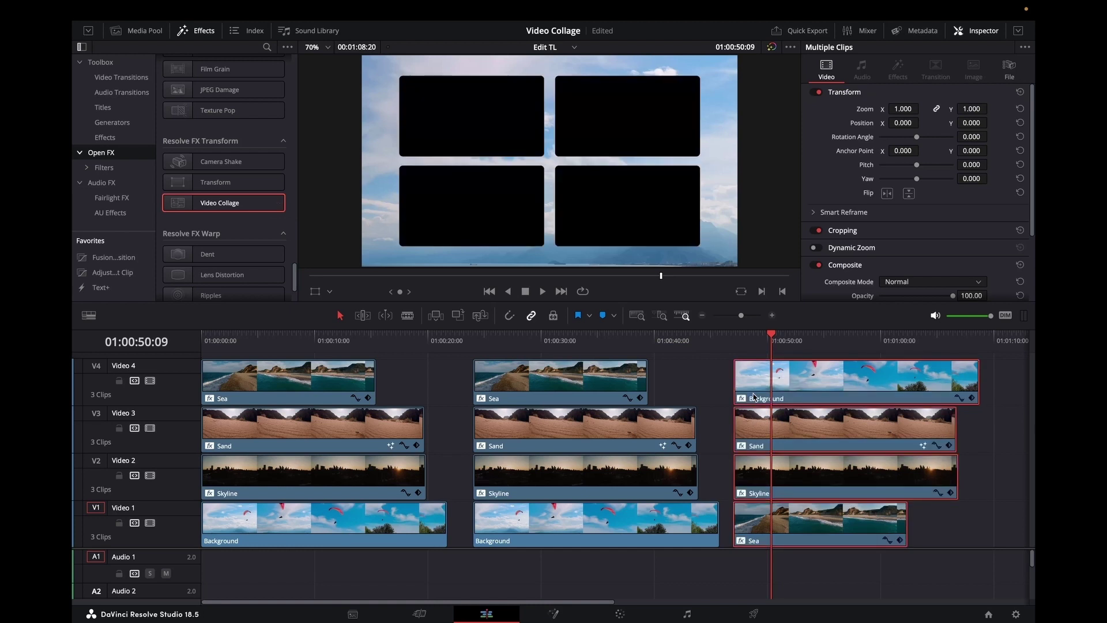
{"action": "left_click", "coordinate": [904, 447]}
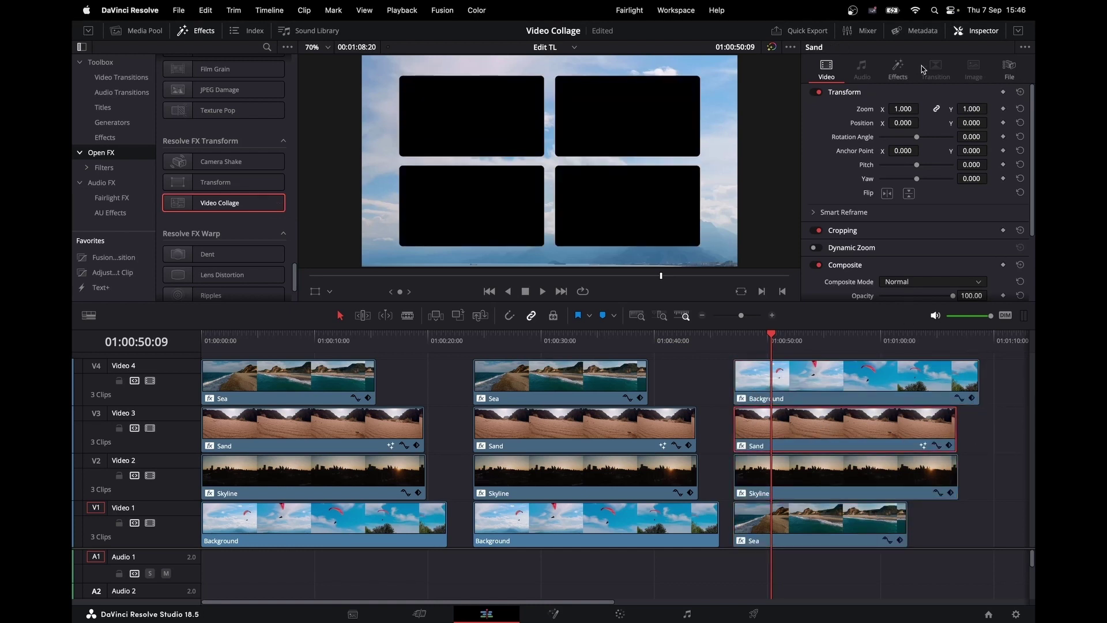
Make the Sand clip a Video Collage tile.
{"action": "left_click", "coordinate": [904, 76]}
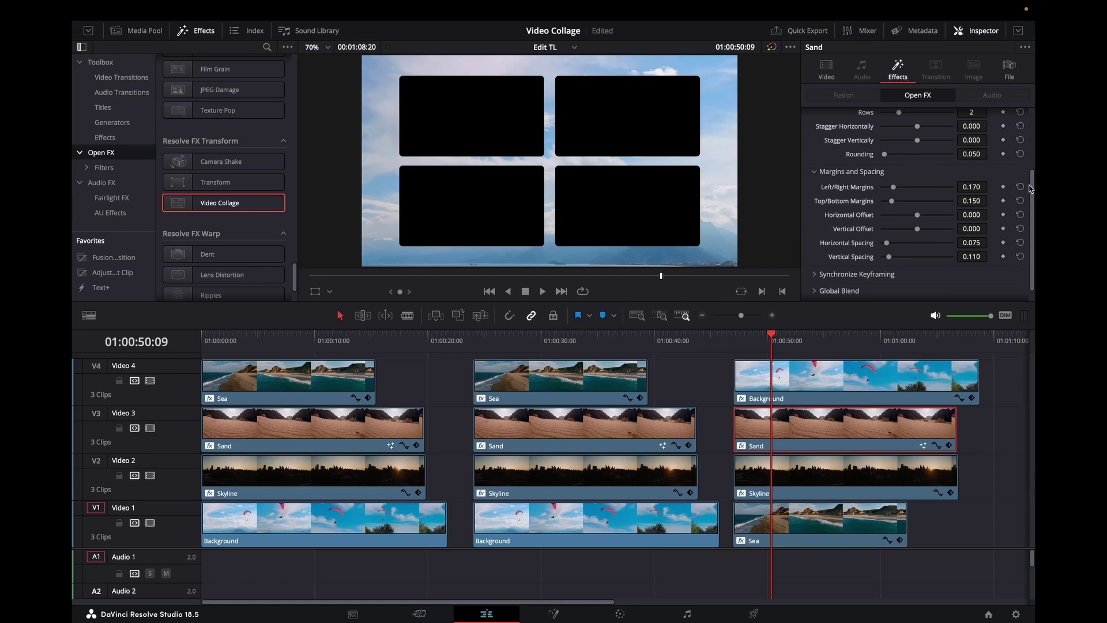
{"action": "left_click_drag", "start_coordinate": [1033, 191], "coordinate": [1027, 129]}
{"action": "left_click", "coordinate": [958, 133]}
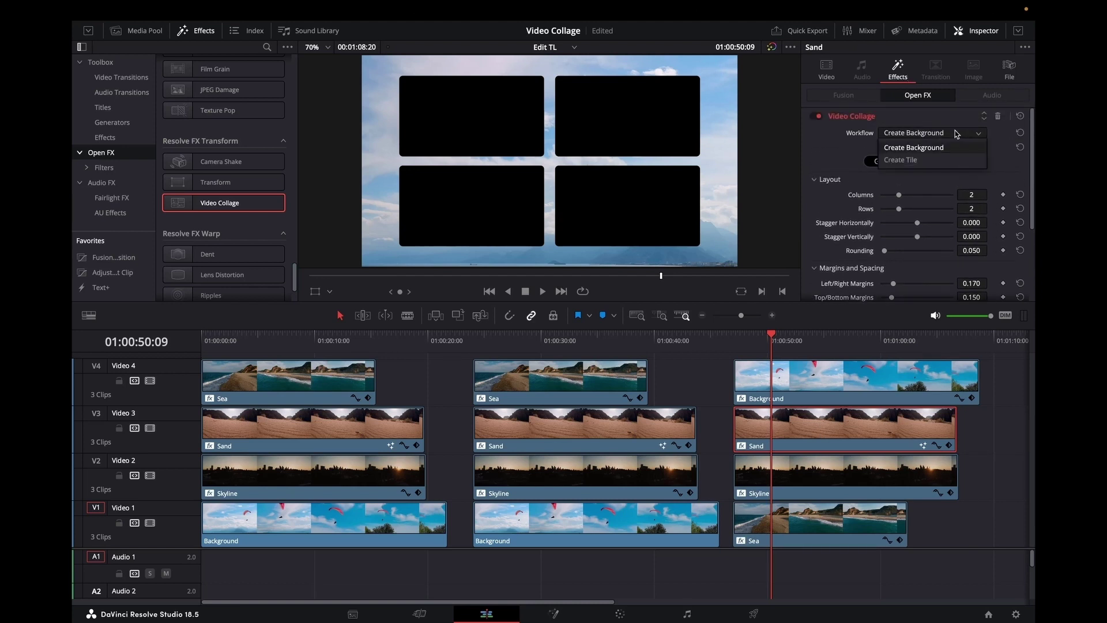
{"action": "left_click", "coordinate": [917, 154]}
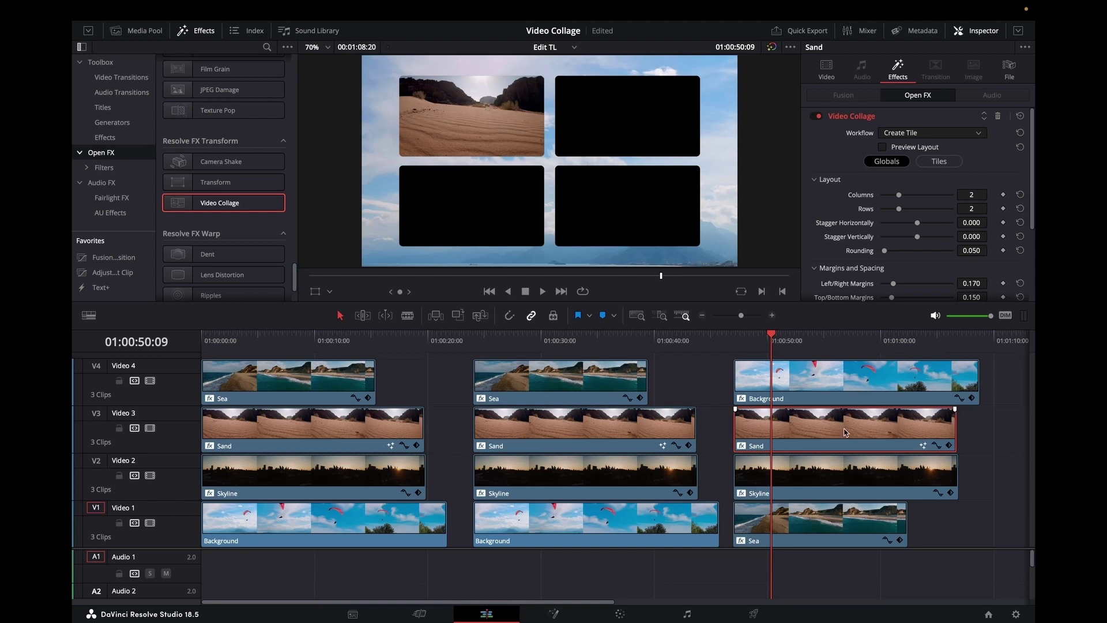
Make the Skyline clip a collage tile assigned to Tile 2.
{"action": "left_click", "coordinate": [857, 470]}
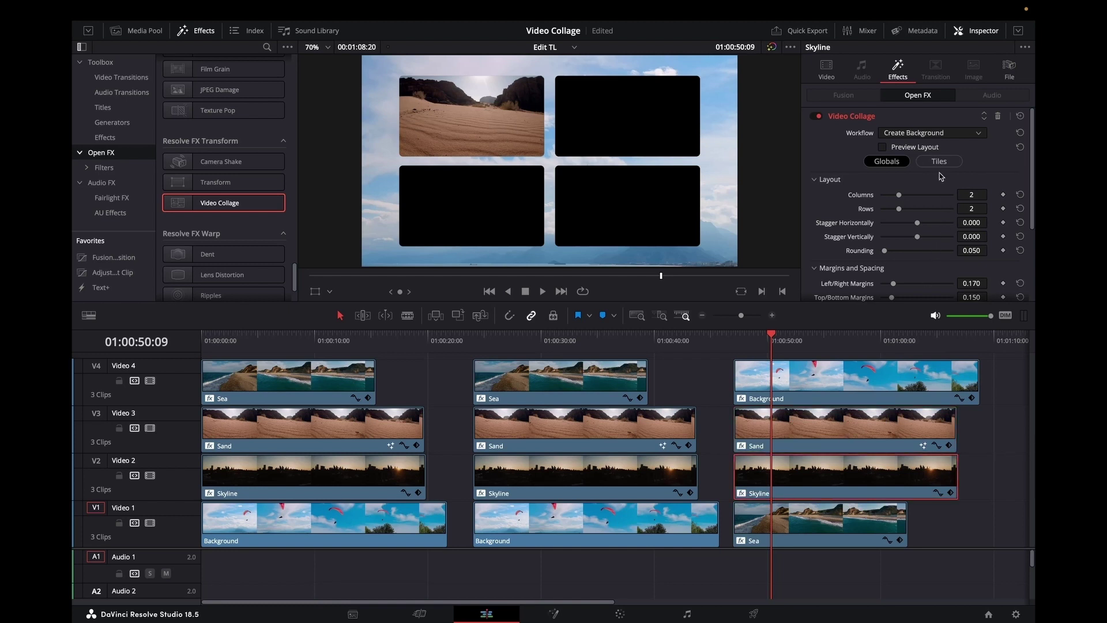
{"action": "left_click", "coordinate": [978, 135]}
{"action": "left_click", "coordinate": [935, 160]}
{"action": "left_click", "coordinate": [911, 199]}
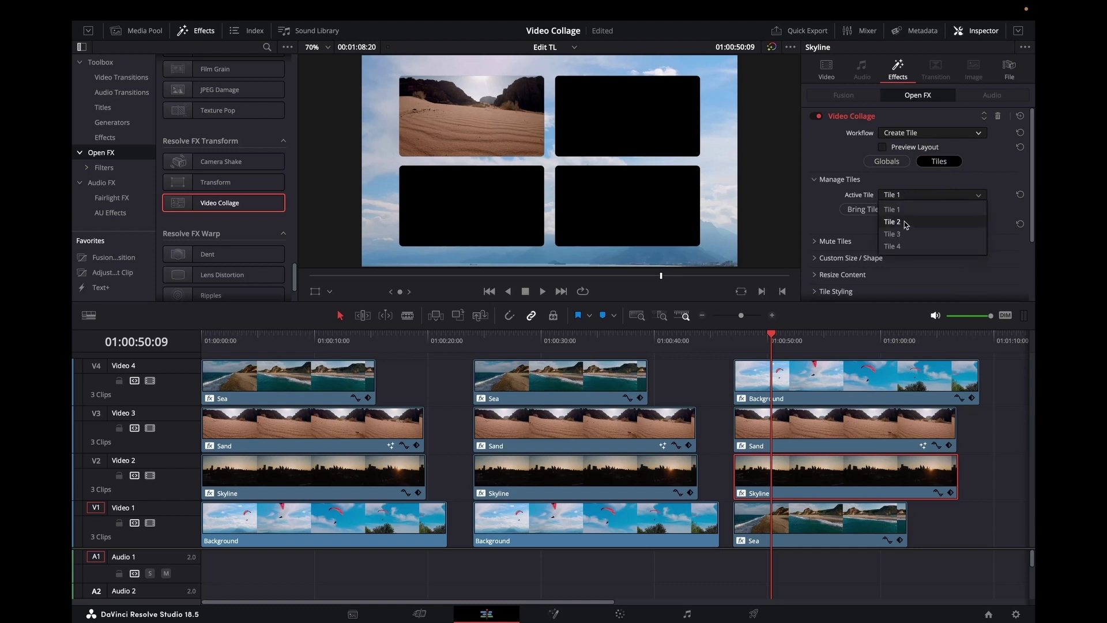
{"action": "left_click", "coordinate": [905, 222]}
Check the Sea and Background clips' collage settings and preview the collage later in the timeline.
{"action": "left_click", "coordinate": [819, 522]}
{"action": "left_click", "coordinate": [740, 338]}
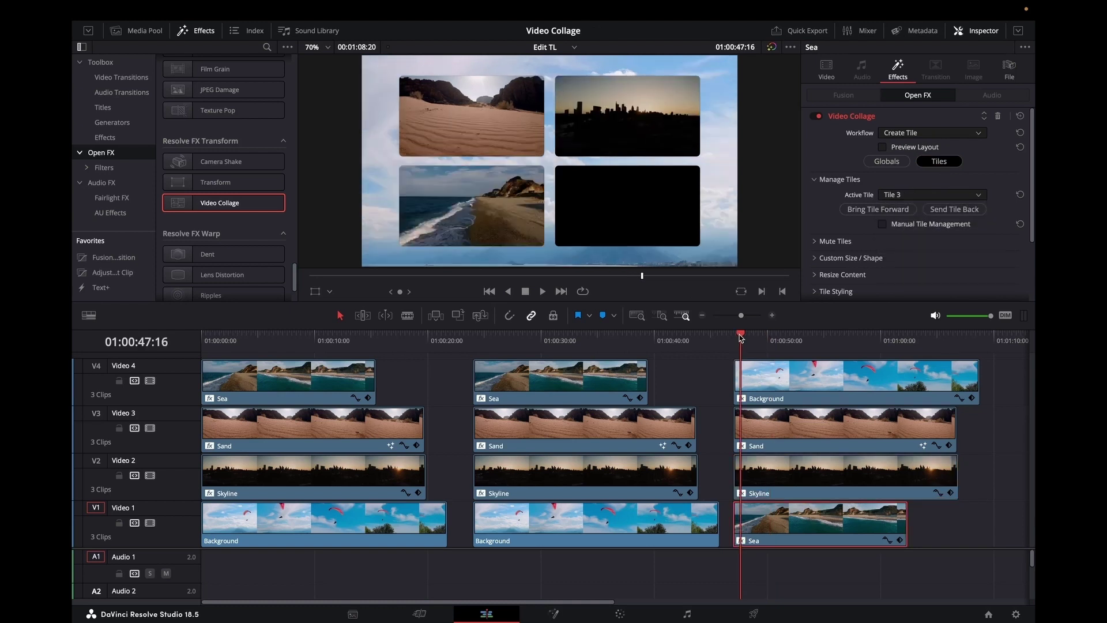
{"action": "left_click_drag", "start_coordinate": [742, 337], "coordinate": [927, 374]}
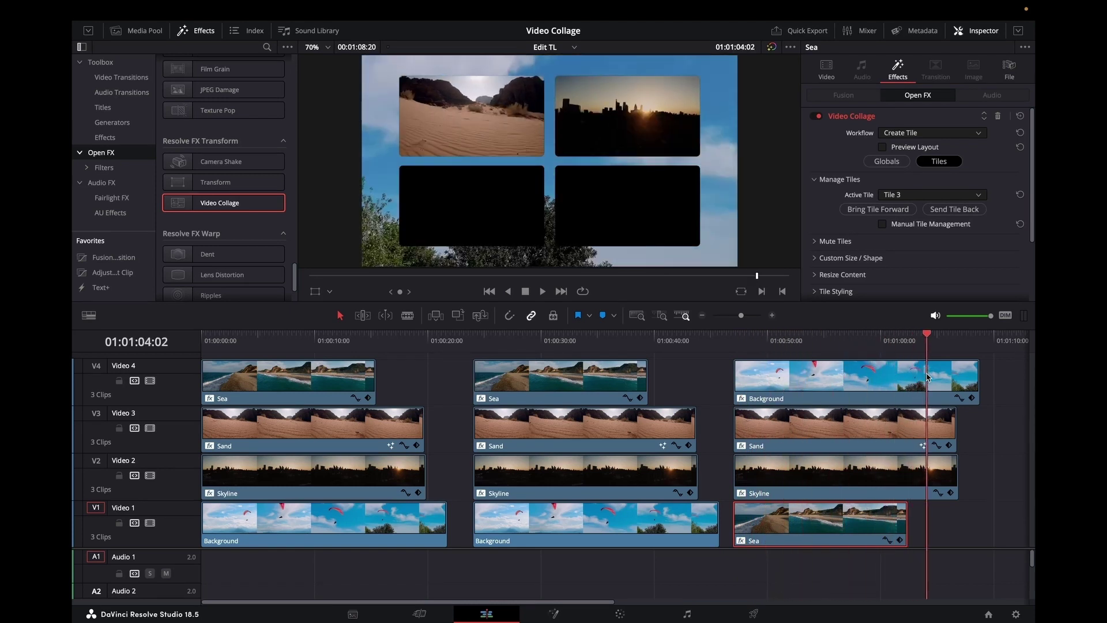
{"action": "left_click", "coordinate": [923, 381]}
{"action": "left_click", "coordinate": [821, 340]}
{"action": "left_click", "coordinate": [753, 341]}
{"action": "left_click", "coordinate": [752, 341]}
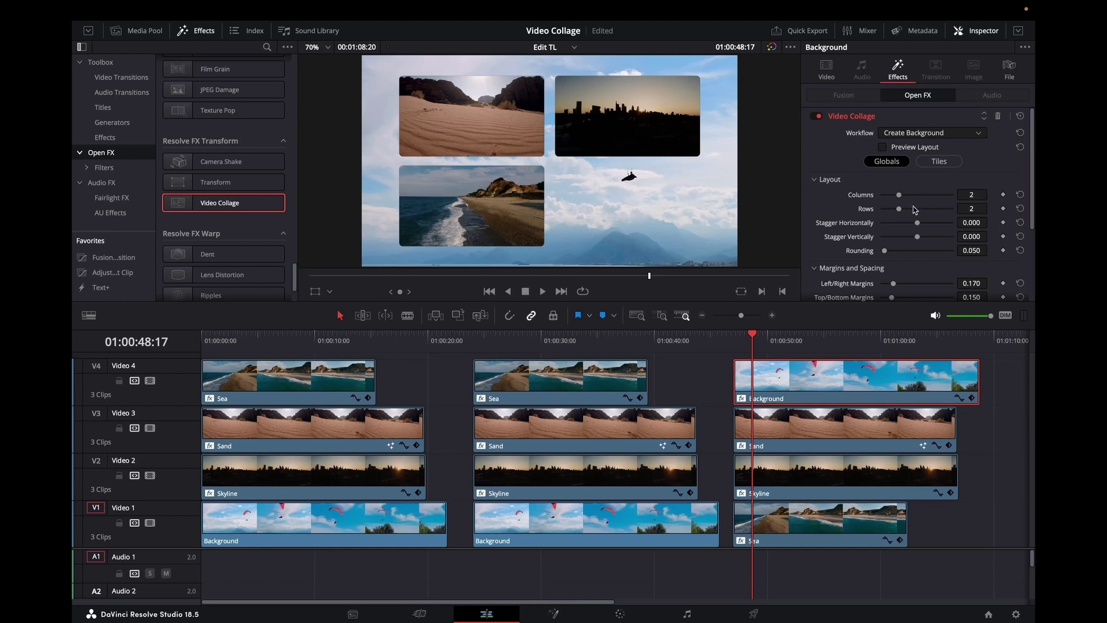
Raise the Background collage's Columns and Rows from 2 to 3.
{"action": "left_click_drag", "start_coordinate": [901, 197], "coordinate": [908, 195]}
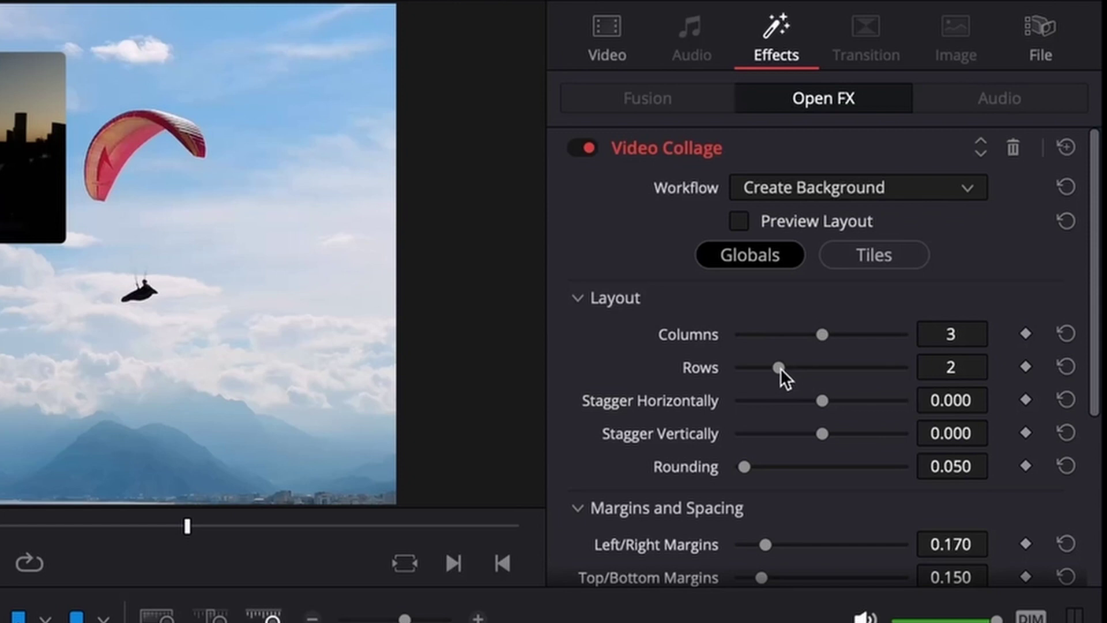
{"action": "left_click_drag", "start_coordinate": [780, 368], "coordinate": [846, 406]}
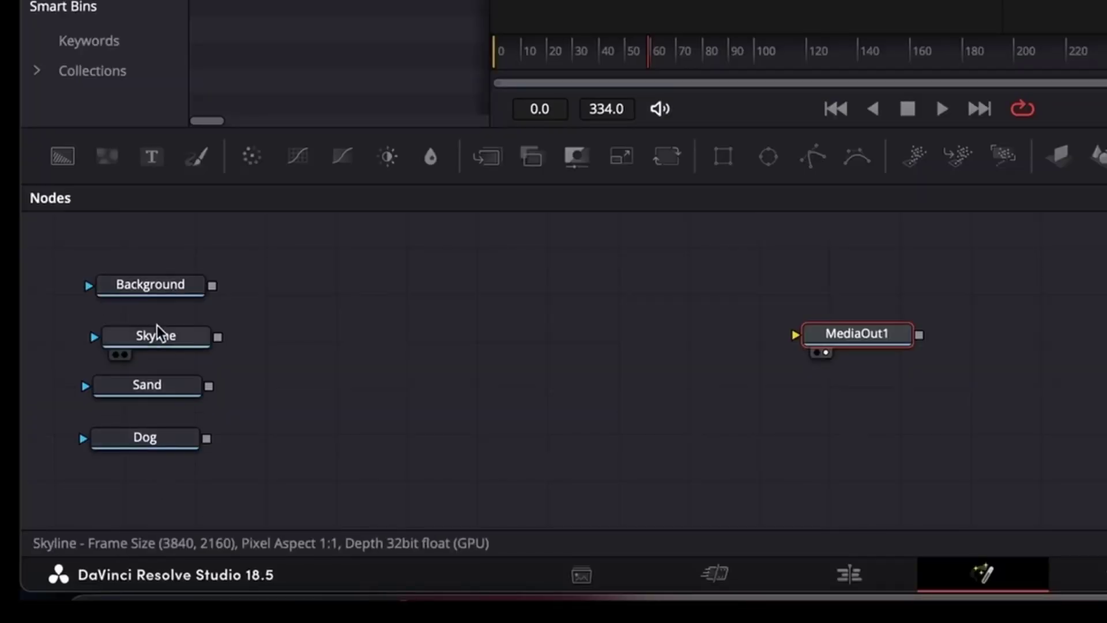
Preview Background, Skyline, Sand and Dog through MediaOut1 one at a time, then select Background.
{"action": "left_click_drag", "start_coordinate": [212, 285], "coordinate": [588, 328]}
{"action": "left_click_drag", "start_coordinate": [218, 336], "coordinate": [781, 340]}
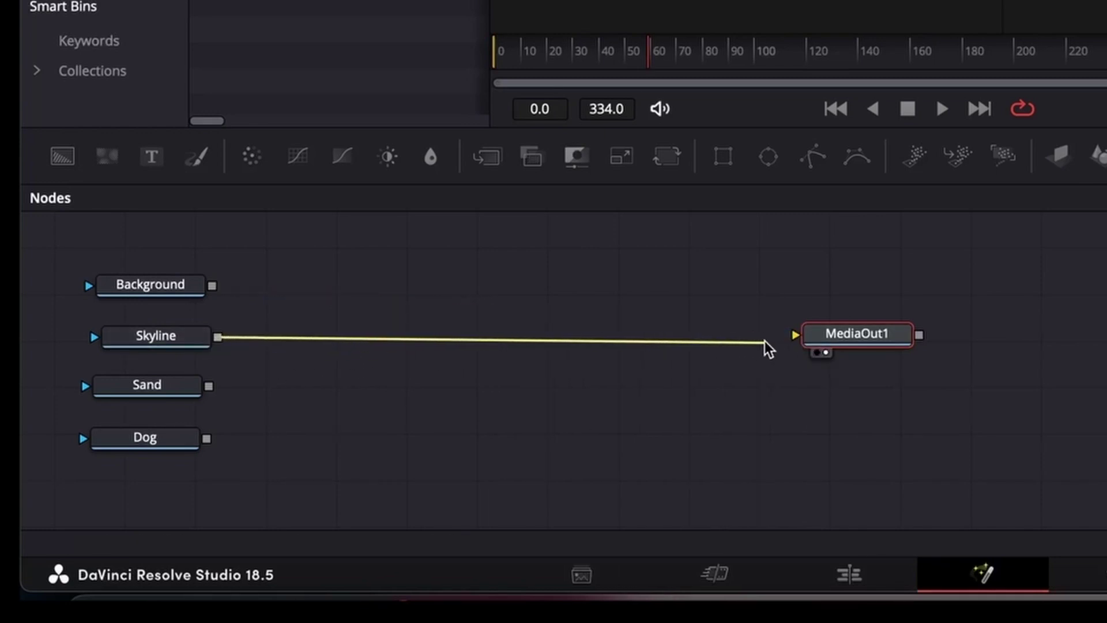
{"action": "left_click_drag", "start_coordinate": [452, 458], "coordinate": [438, 464]}
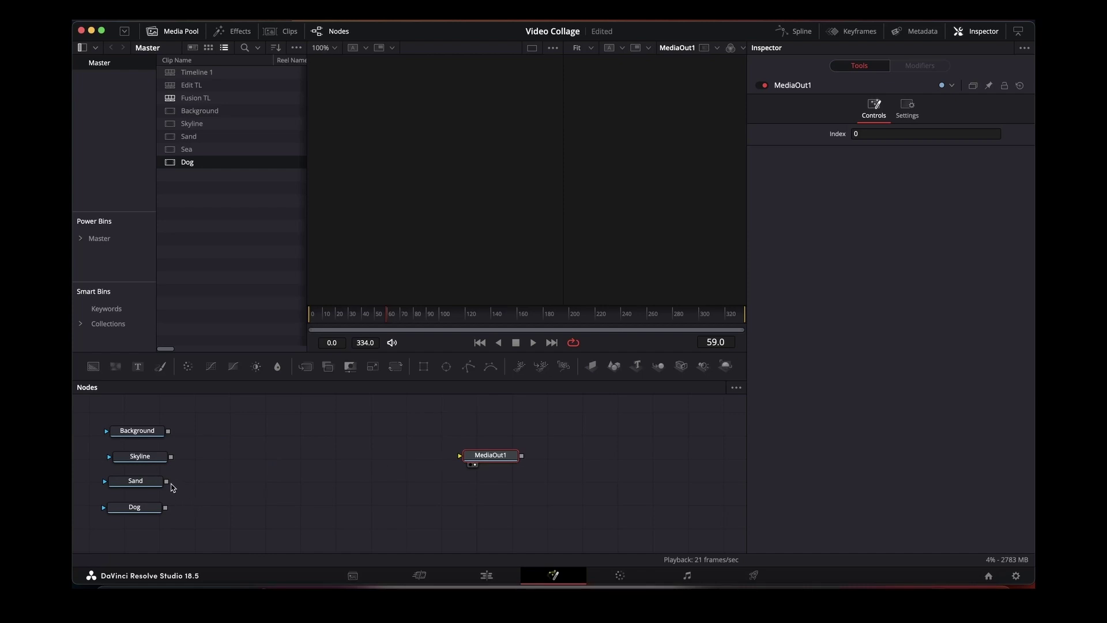
{"action": "left_click_drag", "start_coordinate": [166, 481], "coordinate": [233, 492]}
{"action": "left_click_drag", "start_coordinate": [166, 508], "coordinate": [450, 460]}
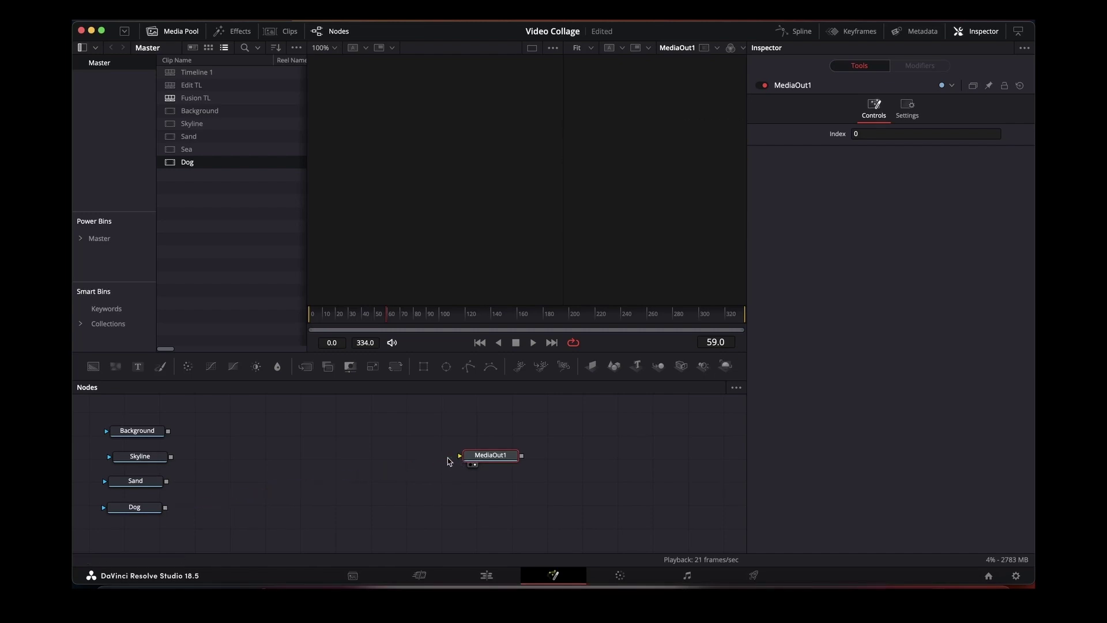
{"action": "left_click", "coordinate": [136, 432]}
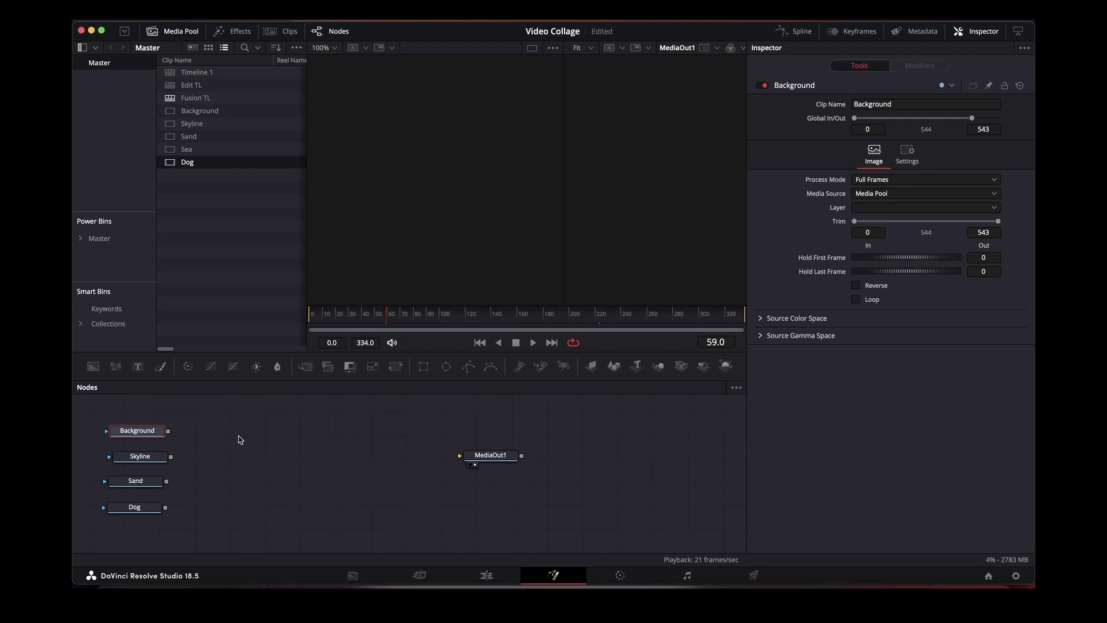
Add a Video Collage node after Background, wire it to the output, and reposition it.
{"action": "key", "text": "shift+space"}
{"action": "type", "text": "vid"}
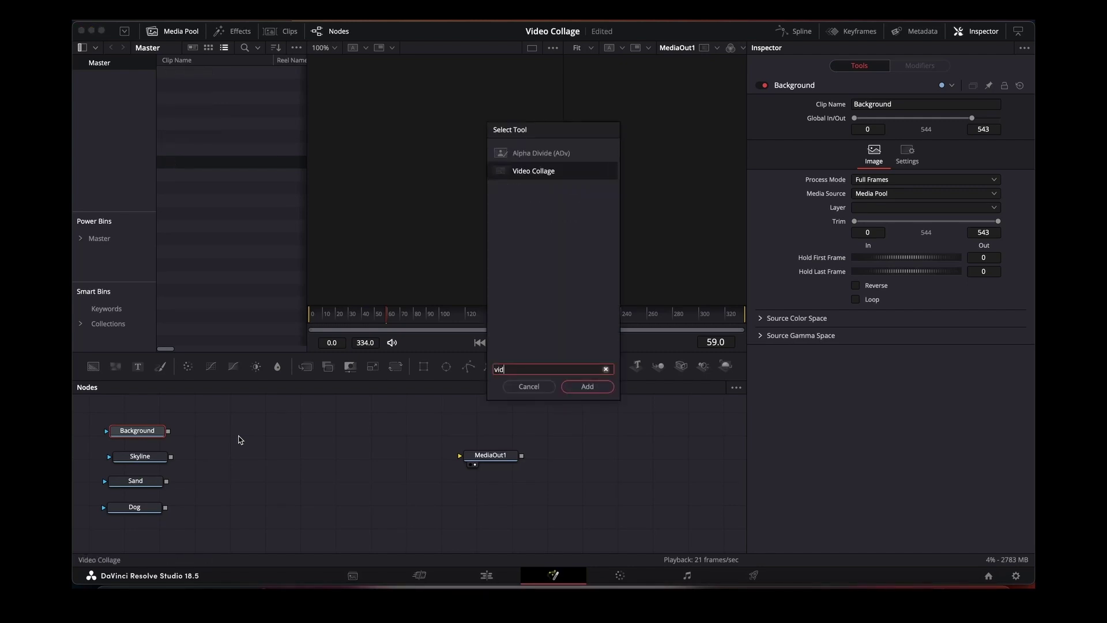
{"action": "left_click", "coordinate": [573, 389]}
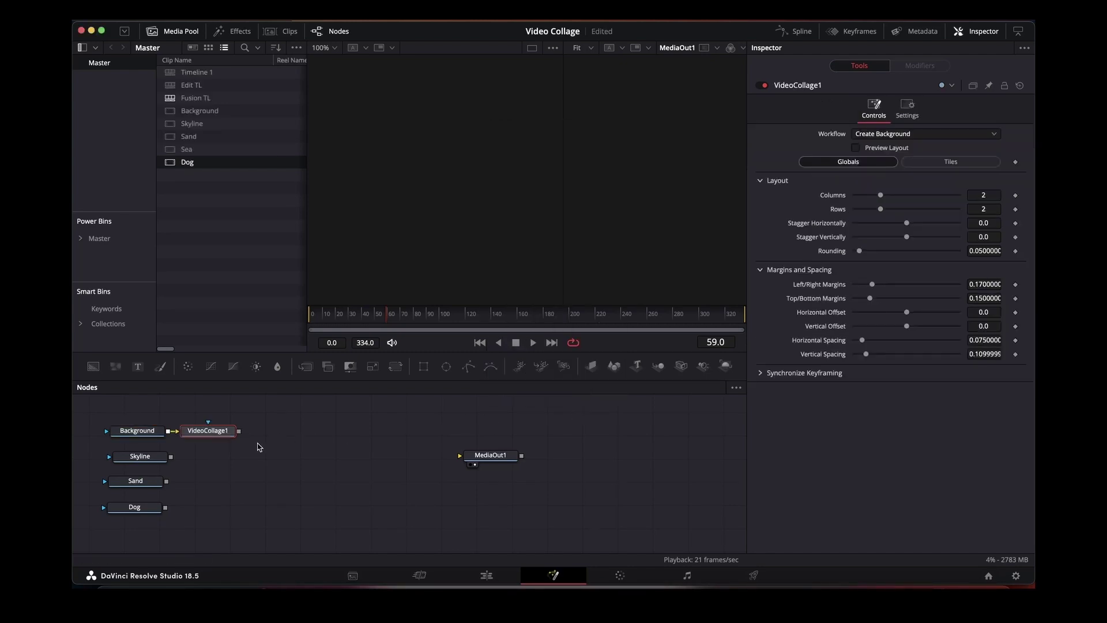
{"action": "left_click_drag", "start_coordinate": [238, 430], "coordinate": [460, 458]}
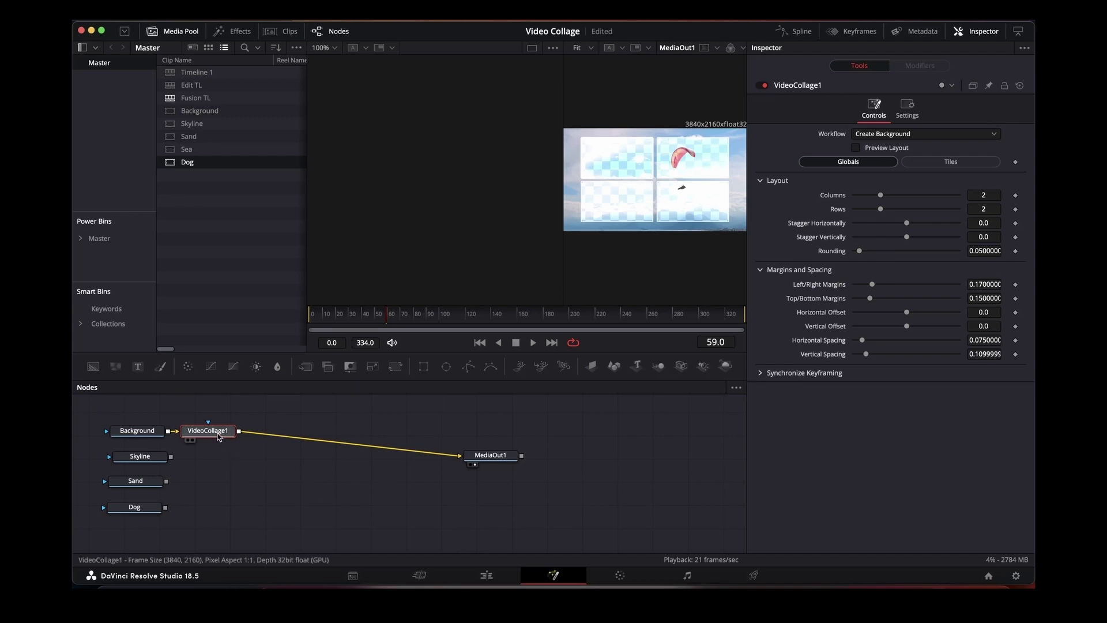
{"action": "left_click_drag", "start_coordinate": [218, 435], "coordinate": [258, 432]}
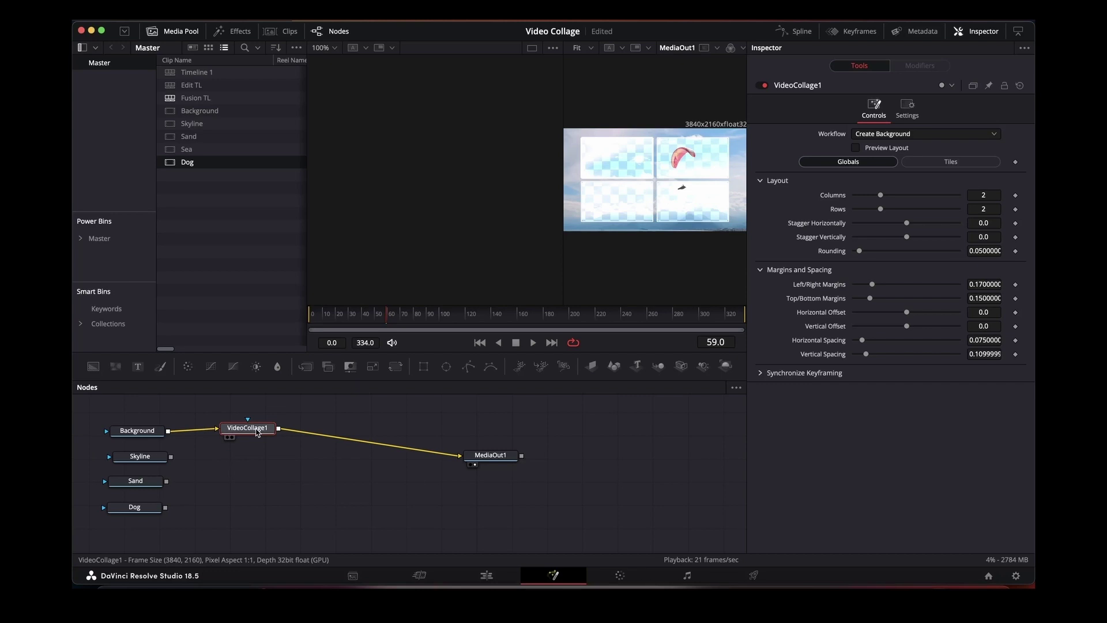
Add a Video Collage node after the Skyline clip node.
{"action": "left_click", "coordinate": [146, 463]}
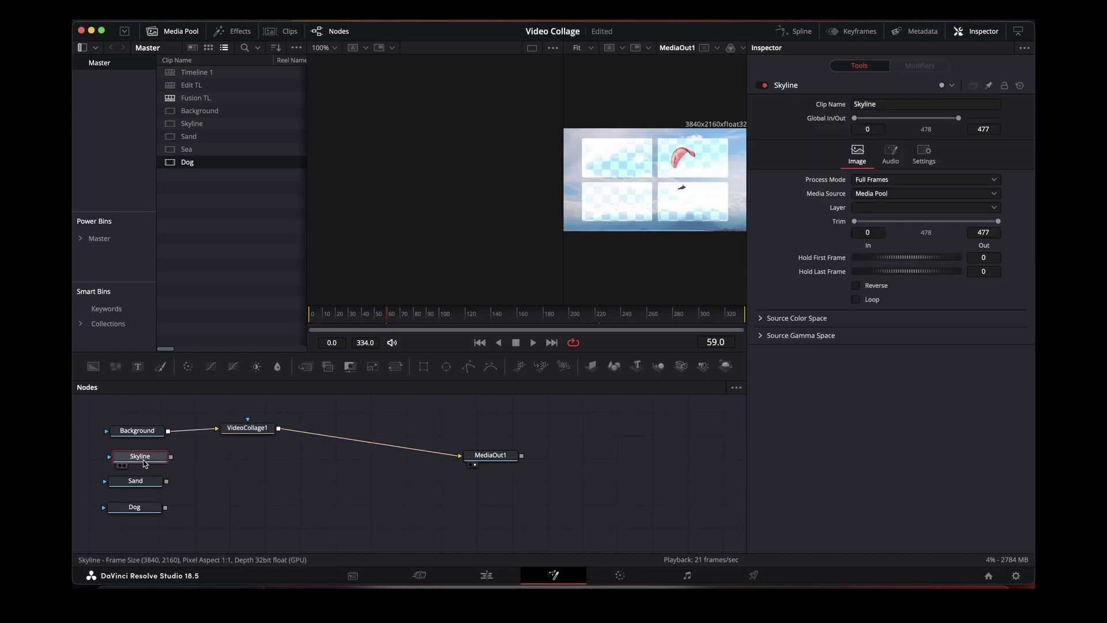
{"action": "key", "text": "shift+space"}
{"action": "type", "text": "vid"}
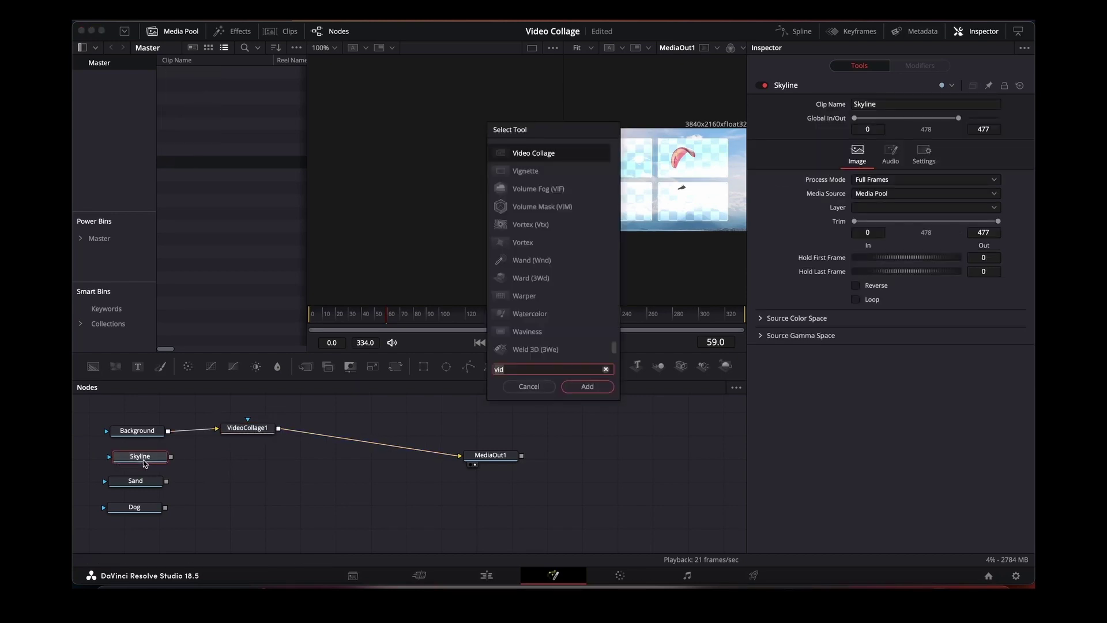
{"action": "left_click", "coordinate": [587, 386]}
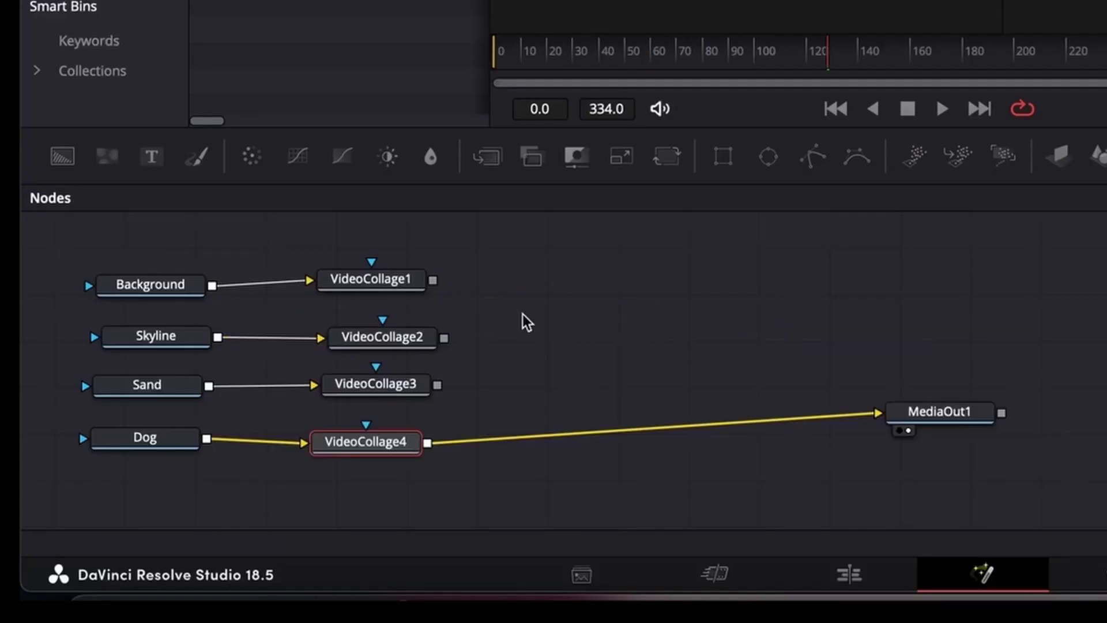
{"action": "left_click", "coordinate": [522, 313]}
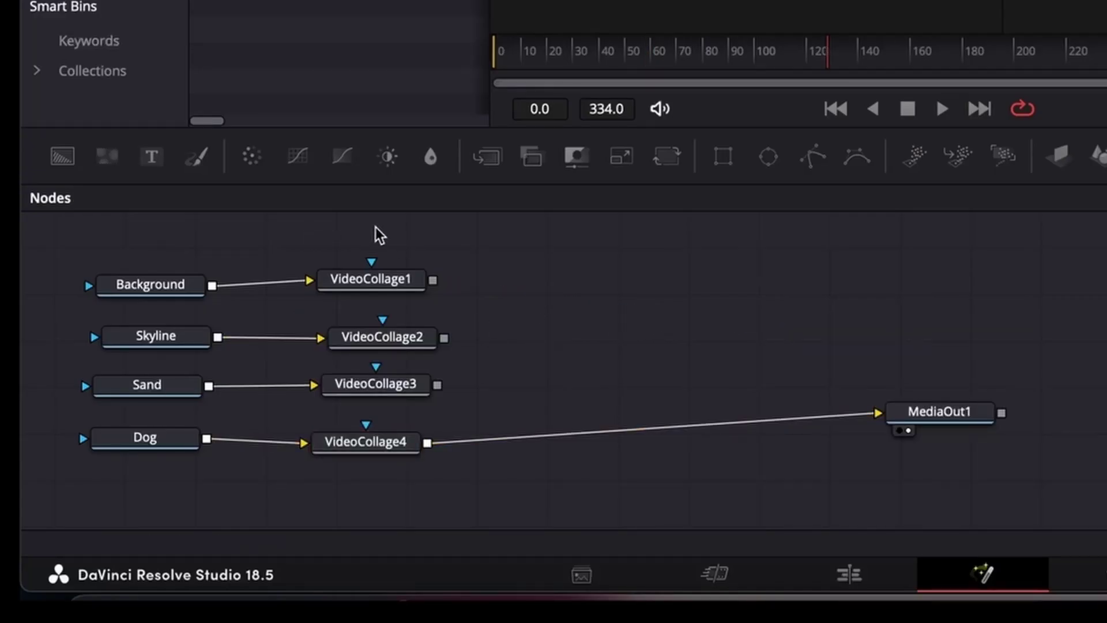
Inspect VideoCollage2, 3 and 4, and disconnect VideoCollage4 from MediaOut1.
{"action": "mouse_move", "coordinate": [414, 340]}
{"action": "left_click", "coordinate": [380, 387]}
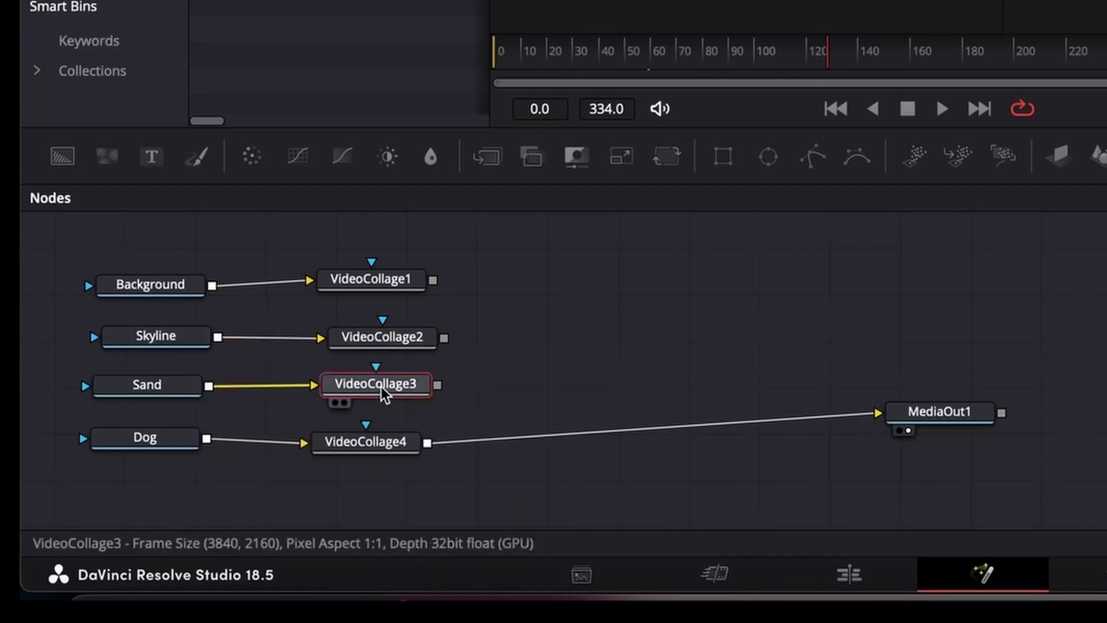
{"action": "left_click", "coordinate": [379, 433]}
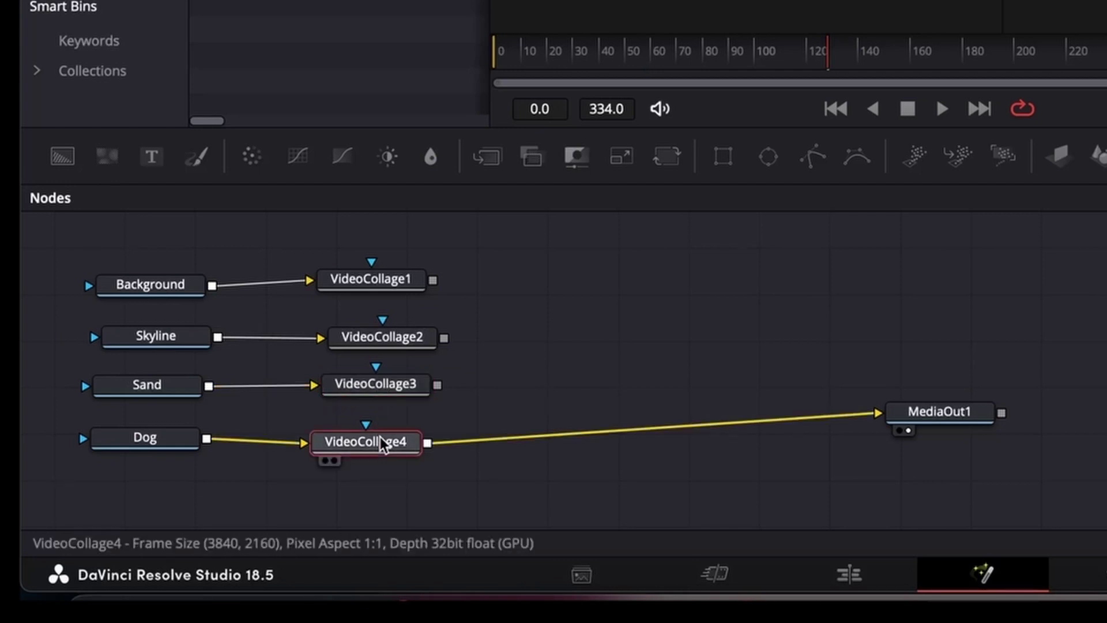
{"action": "left_click", "coordinate": [384, 338]}
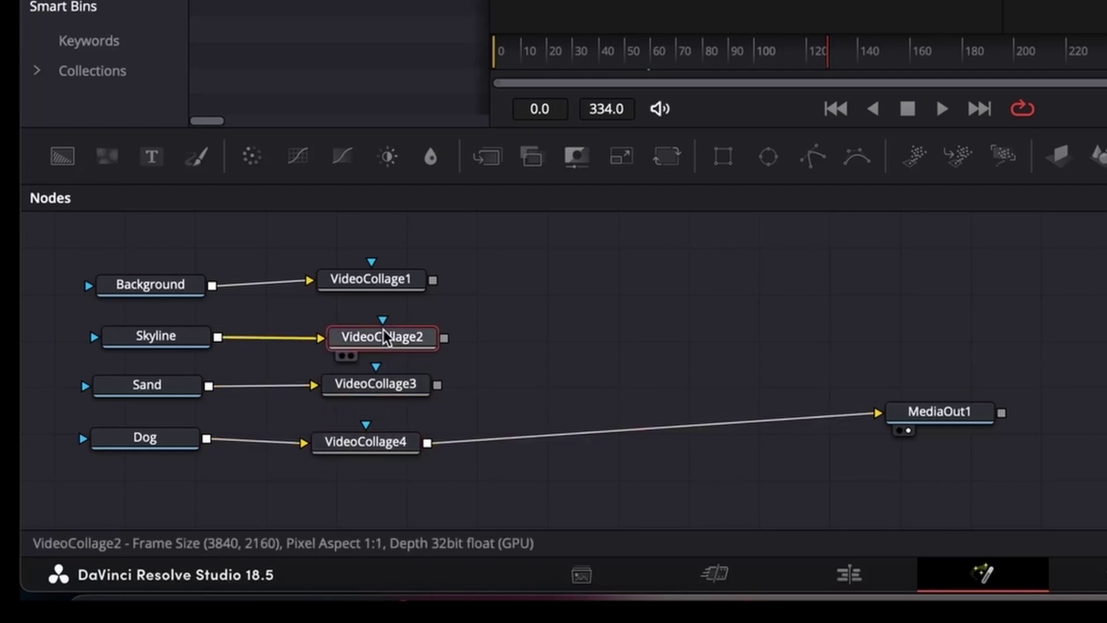
{"action": "left_click_drag", "start_coordinate": [688, 416], "coordinate": [739, 420]}
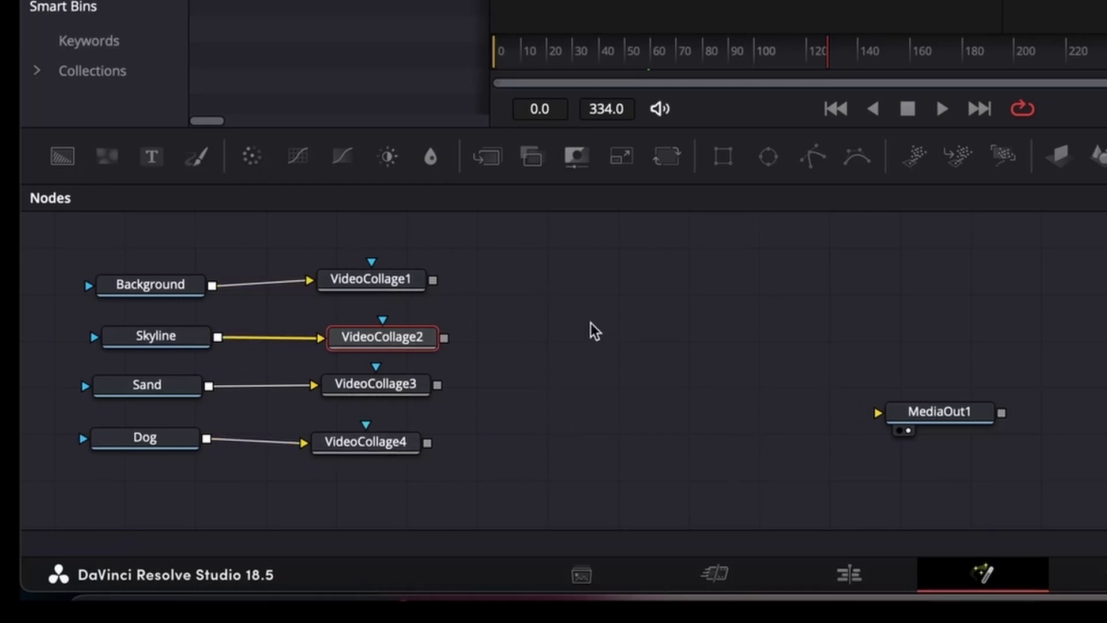
{"action": "left_click", "coordinate": [666, 397]}
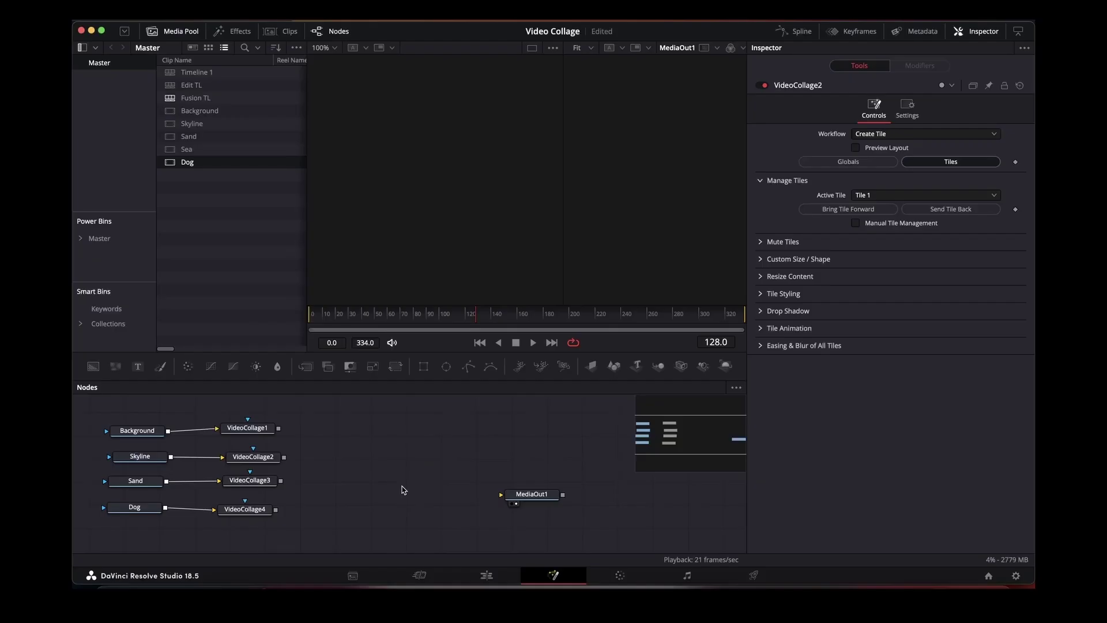
Add a MultiMerge node with VideoCollage1 as background, feeding MediaOut1.
{"action": "key", "text": "shift+space"}
{"action": "type", "text": "mul"}
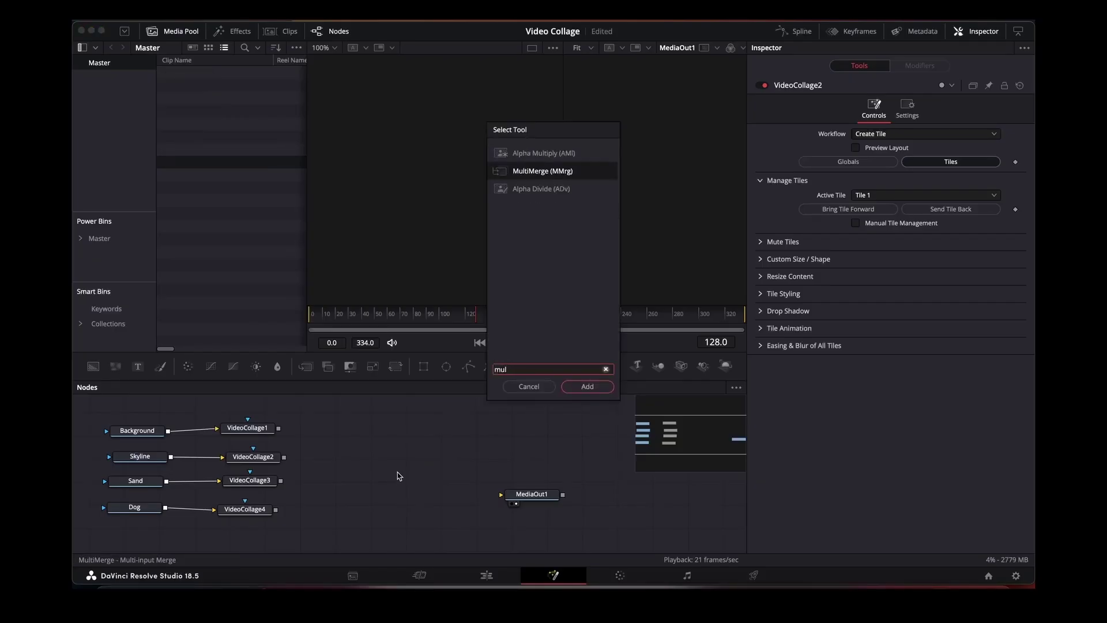
{"action": "left_click", "coordinate": [585, 387]}
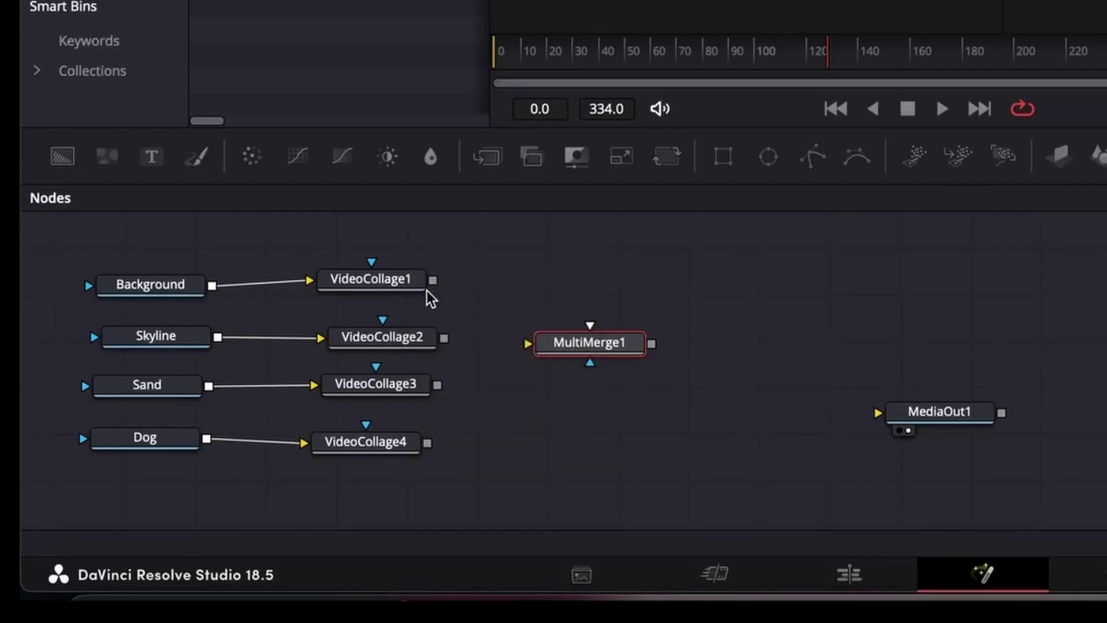
{"action": "left_click_drag", "start_coordinate": [432, 282], "coordinate": [527, 346]}
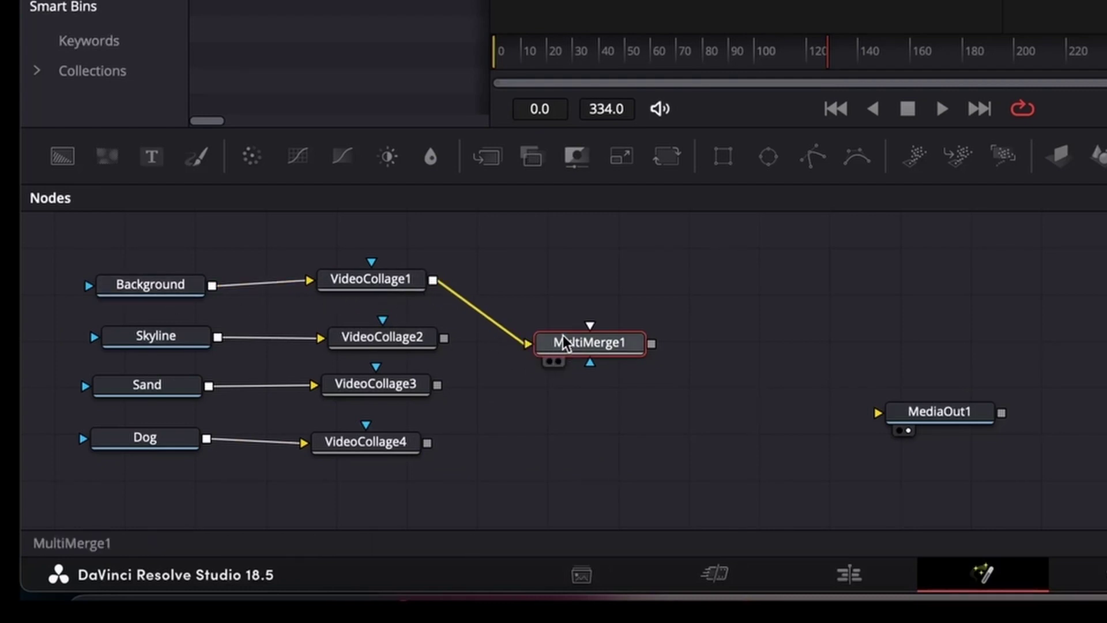
{"action": "left_click_drag", "start_coordinate": [651, 344], "coordinate": [877, 412]}
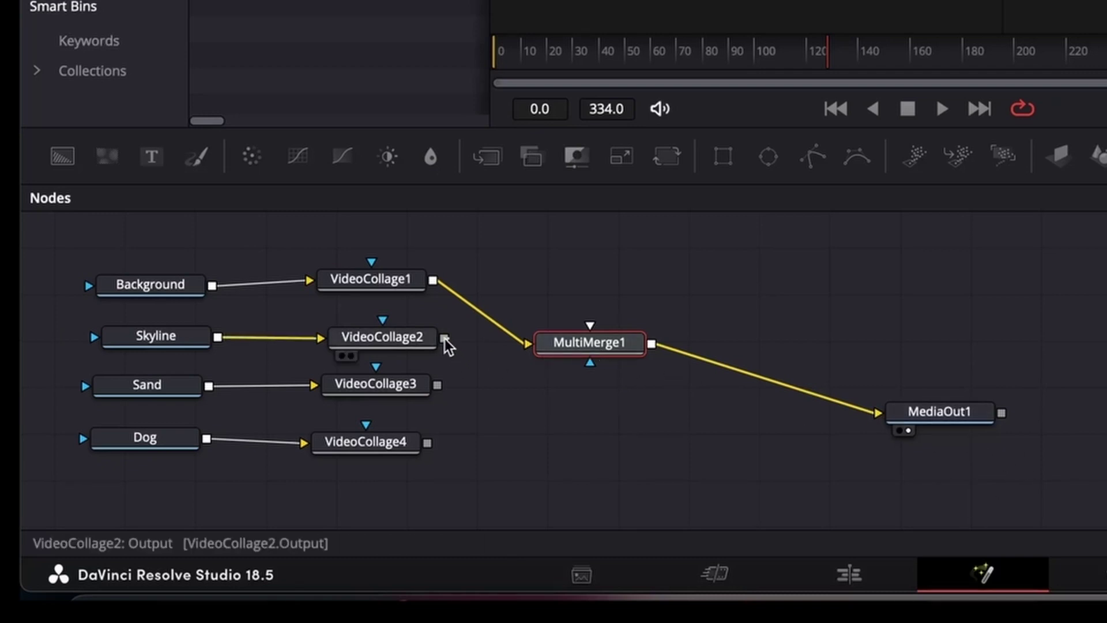
Connect VideoCollage2, VideoCollage3 and VideoCollage4 into MultiMerge1 as extra layers.
{"action": "left_click_drag", "start_coordinate": [444, 338], "coordinate": [589, 326]}
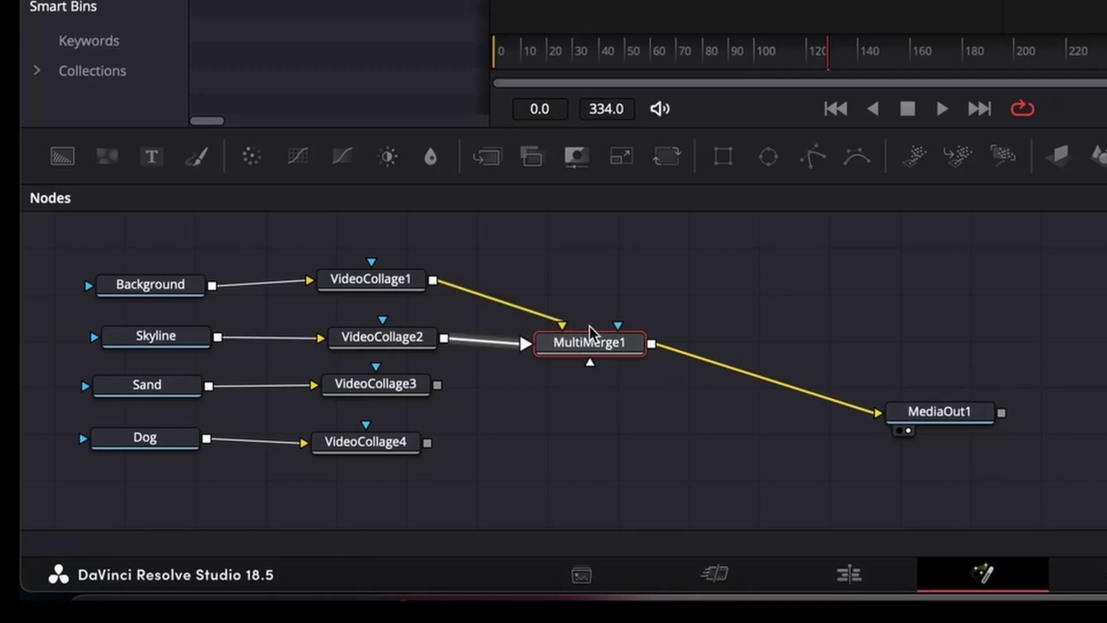
{"action": "left_click_drag", "start_coordinate": [437, 385], "coordinate": [588, 364]}
{"action": "left_click_drag", "start_coordinate": [426, 442], "coordinate": [635, 353]}
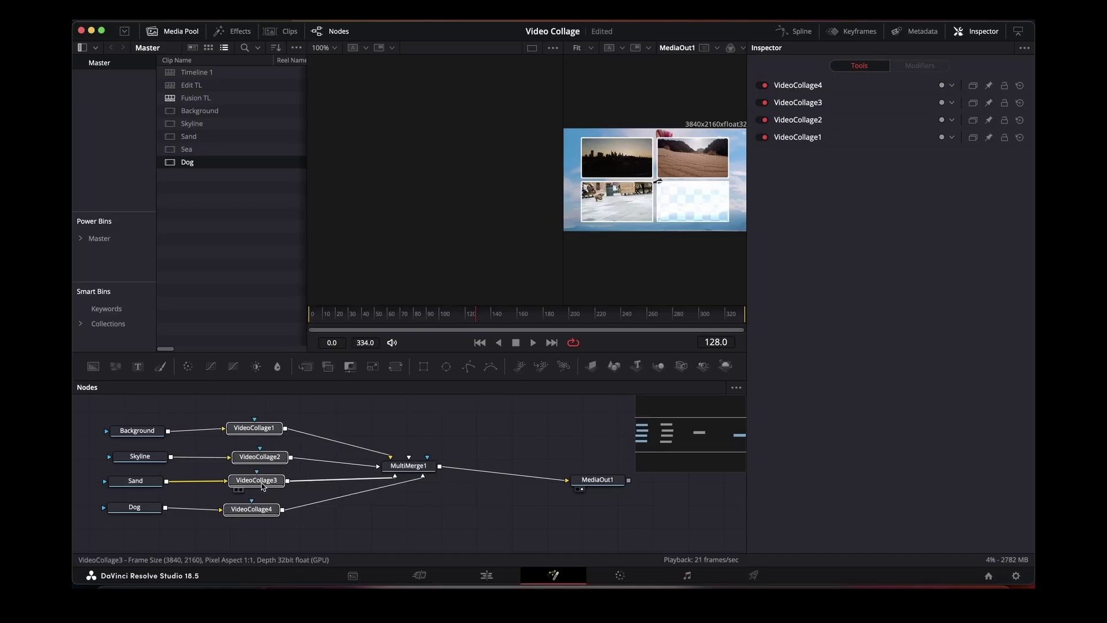
Add a Camera Shake tool after the Skyline clip node.
{"action": "left_click", "coordinate": [262, 480]}
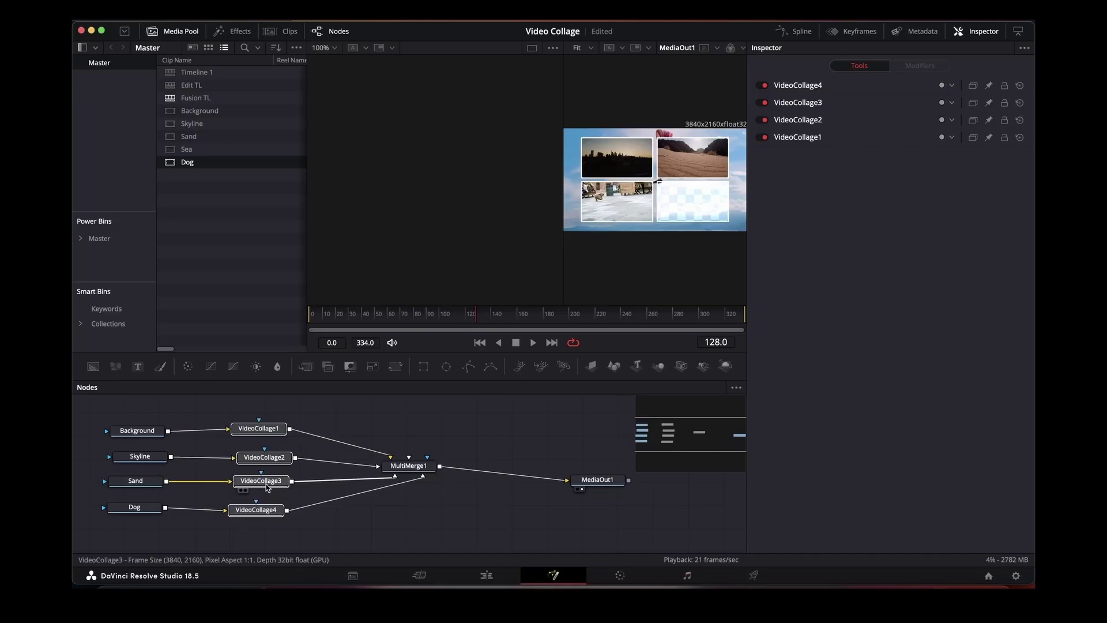
{"action": "left_click", "coordinate": [138, 430]}
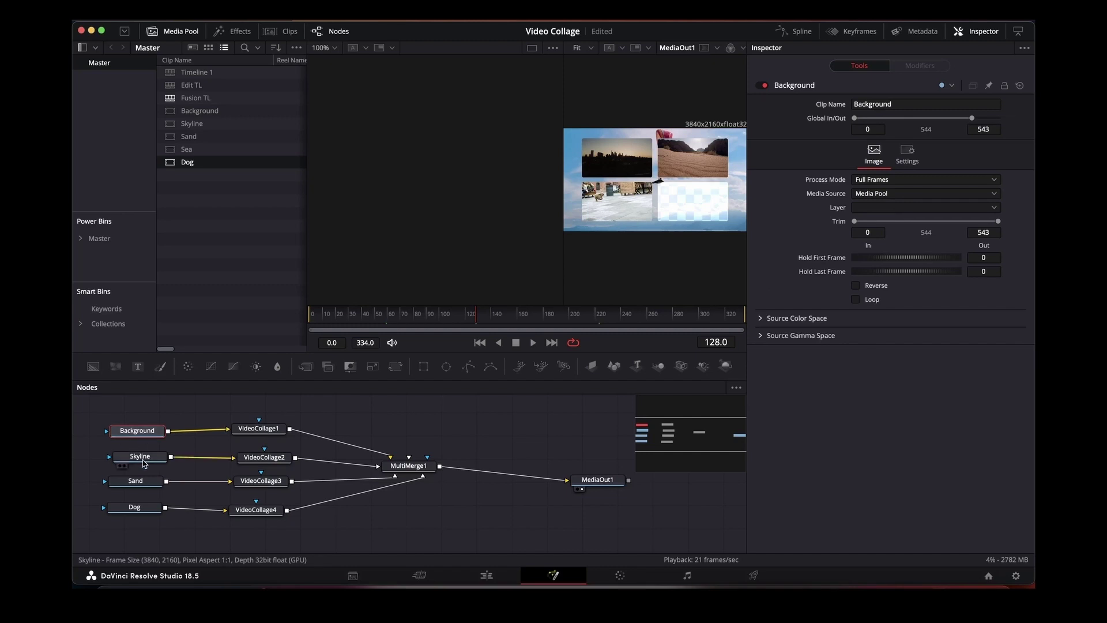
{"action": "left_click", "coordinate": [144, 460]}
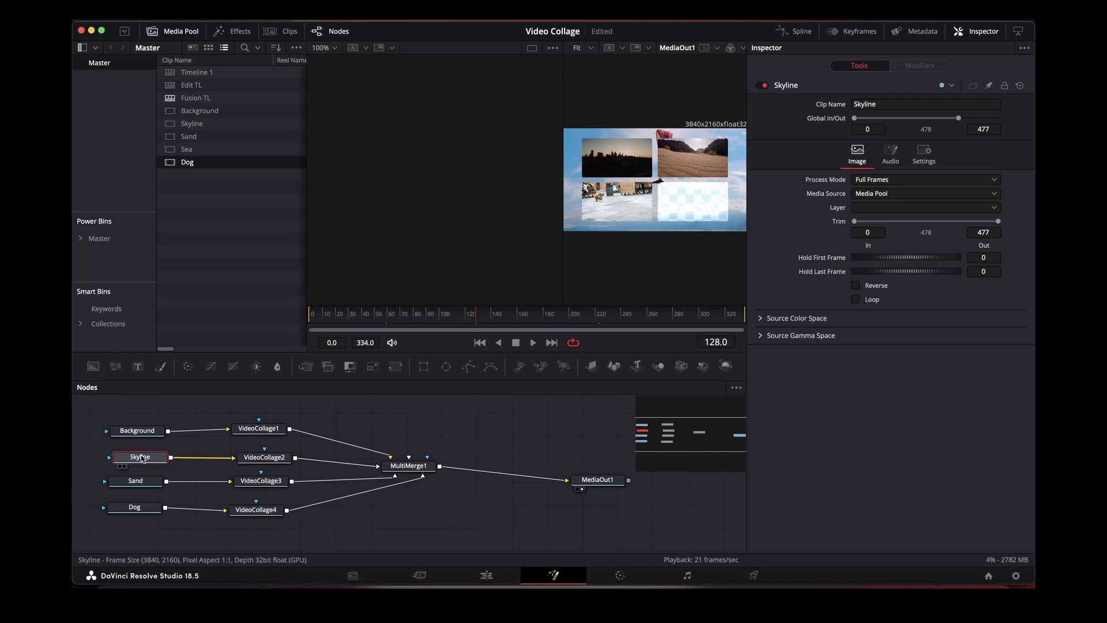
{"action": "key", "text": "shift+space"}
{"action": "type", "text": "cam"}
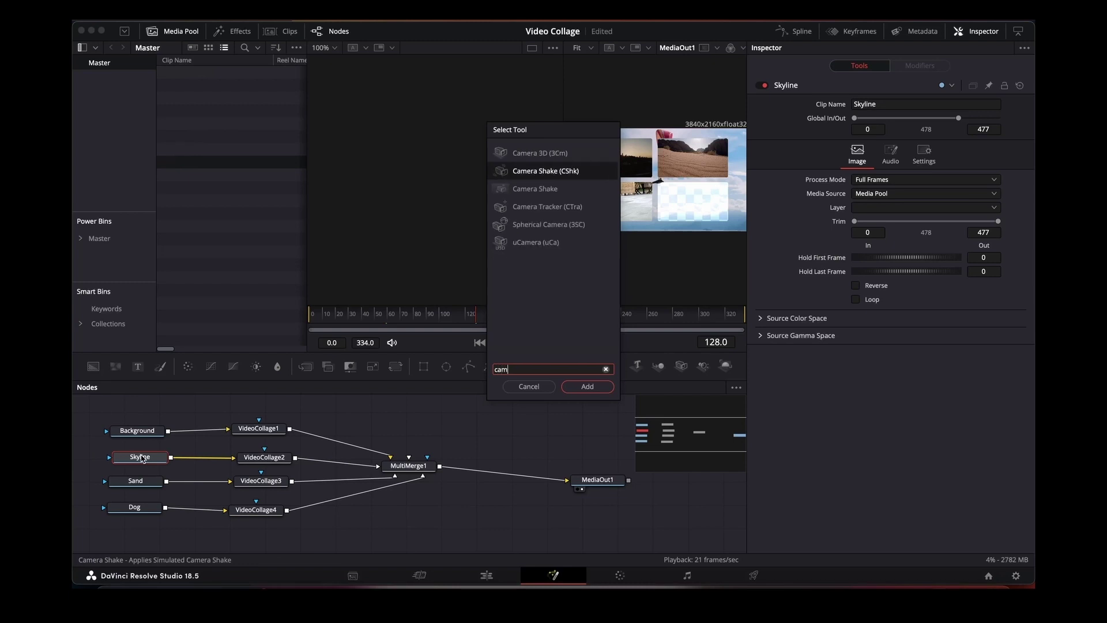
{"action": "left_click", "coordinate": [585, 387]}
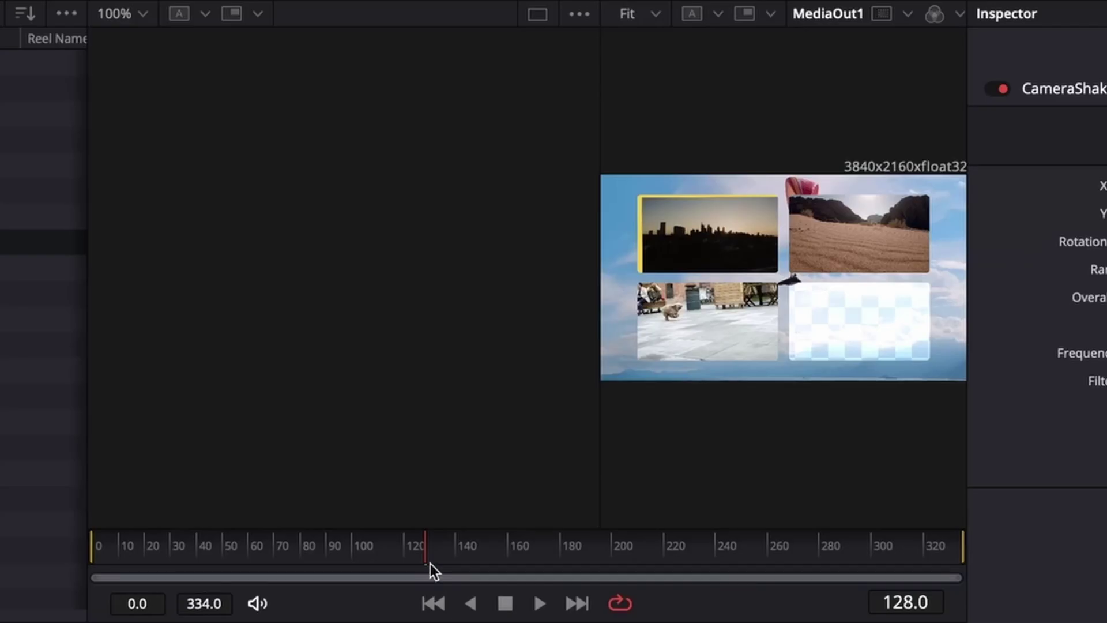
Preview the shake by scrubbing to frame 70, jumping to frame 11, and playing briefly.
{"action": "left_click_drag", "start_coordinate": [430, 562], "coordinate": [274, 550]}
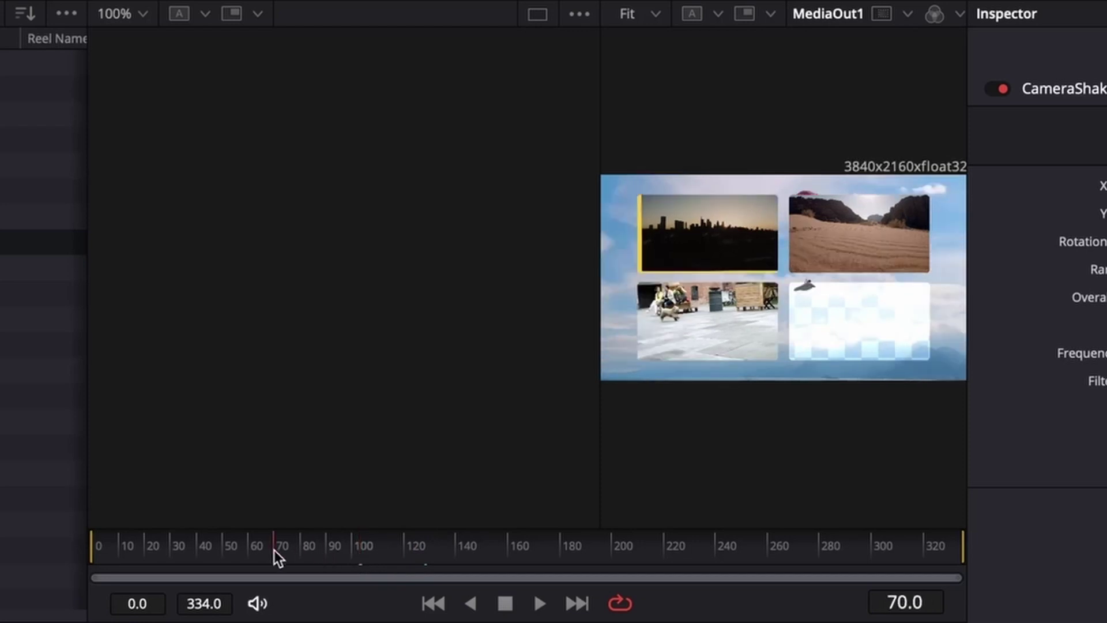
{"action": "left_click", "coordinate": [121, 551]}
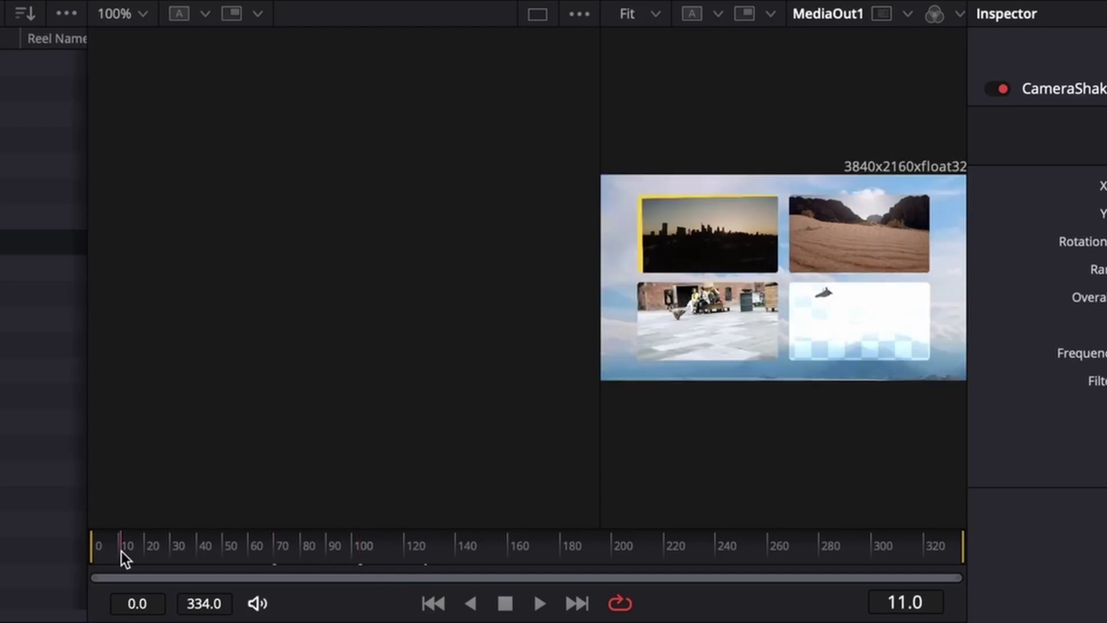
{"action": "left_click", "coordinate": [532, 603]}
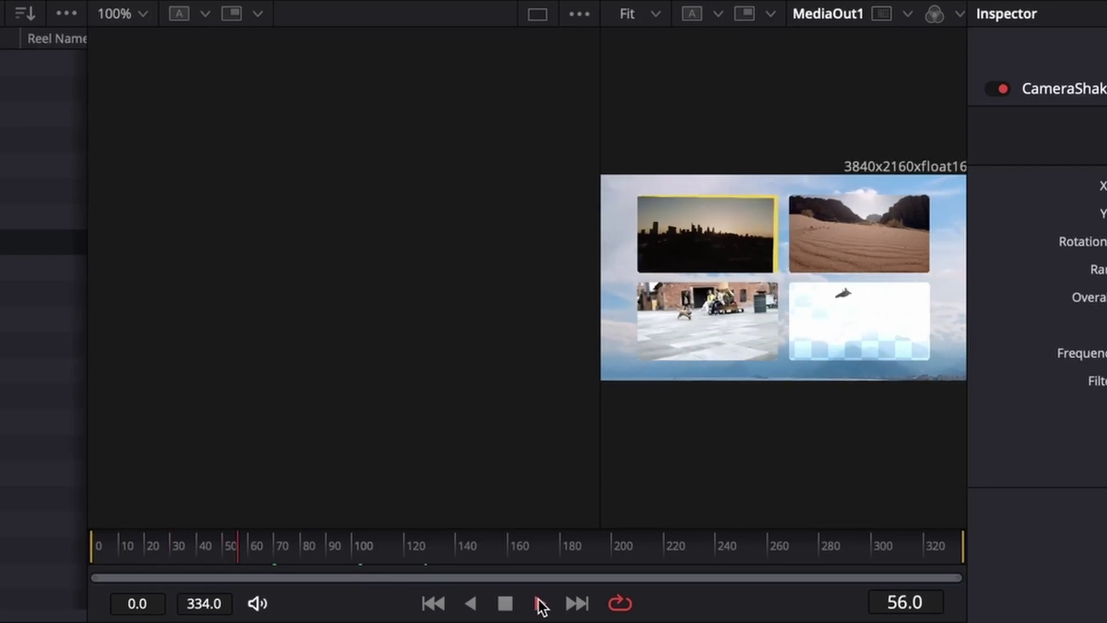
{"action": "left_click", "coordinate": [505, 603]}
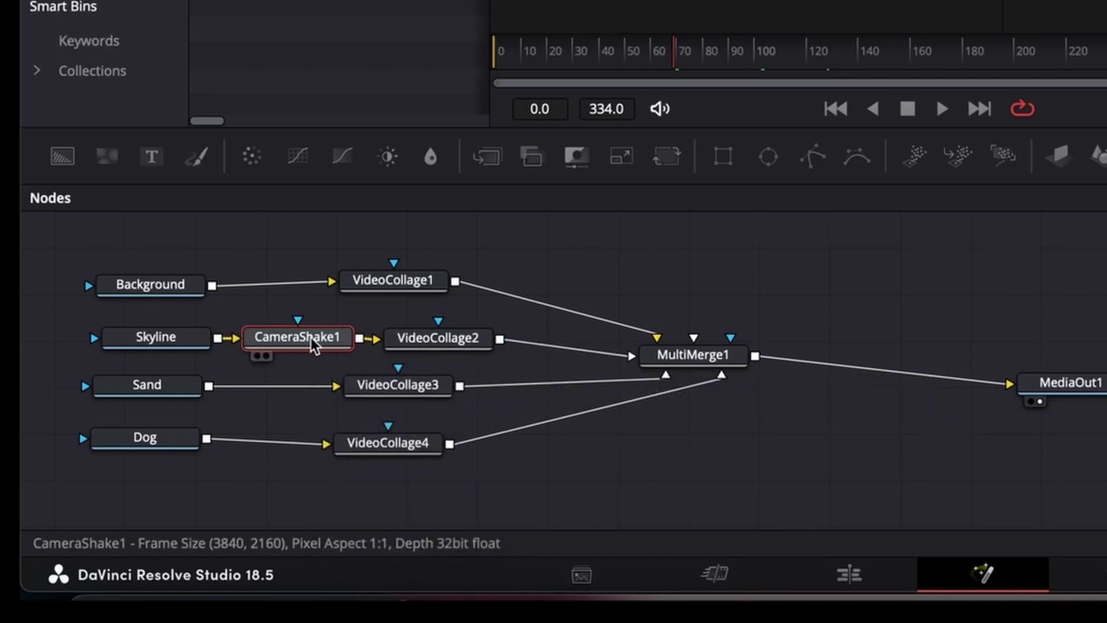
Move CameraShake1 onto the VideoCollage2–MultiMerge1 link, review playback, and select all ten nodes.
{"action": "left_click_drag", "start_coordinate": [310, 337], "coordinate": [593, 345]}
{"action": "left_click_drag", "start_coordinate": [684, 358], "coordinate": [762, 341]}
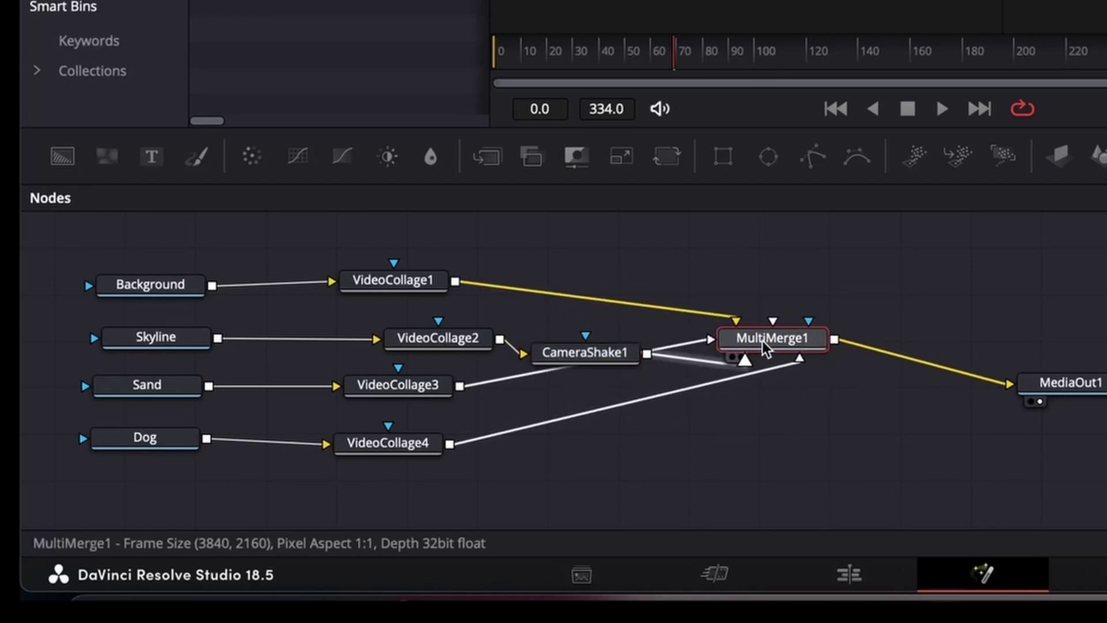
{"action": "left_click_drag", "start_coordinate": [592, 359], "coordinate": [583, 345]}
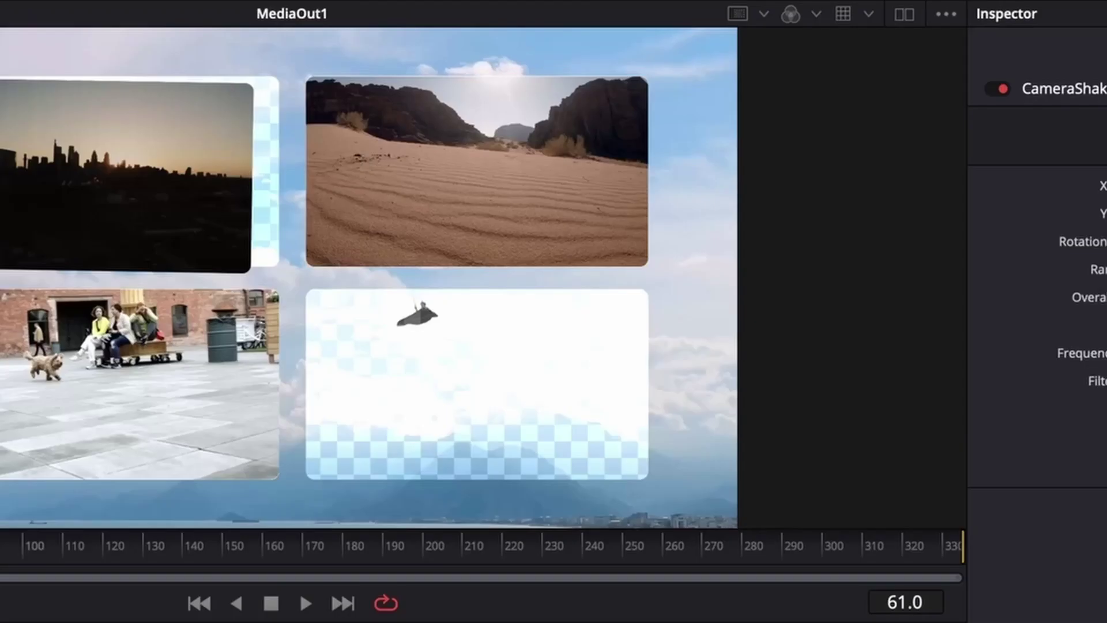
{"action": "left_click", "coordinate": [306, 603]}
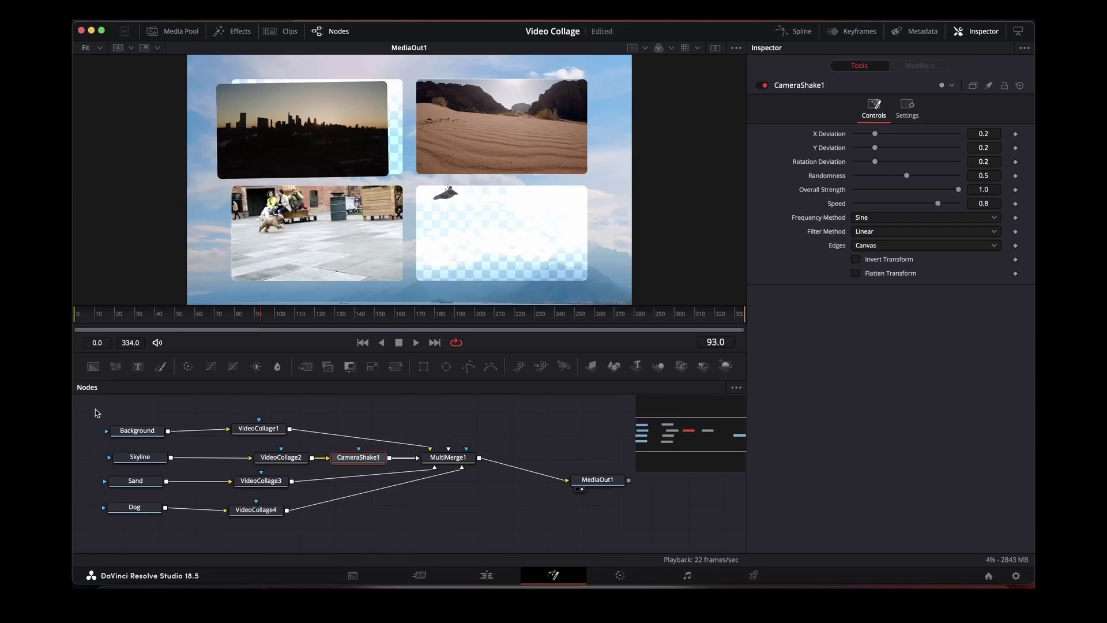
{"action": "left_click_drag", "start_coordinate": [97, 413], "coordinate": [460, 533]}
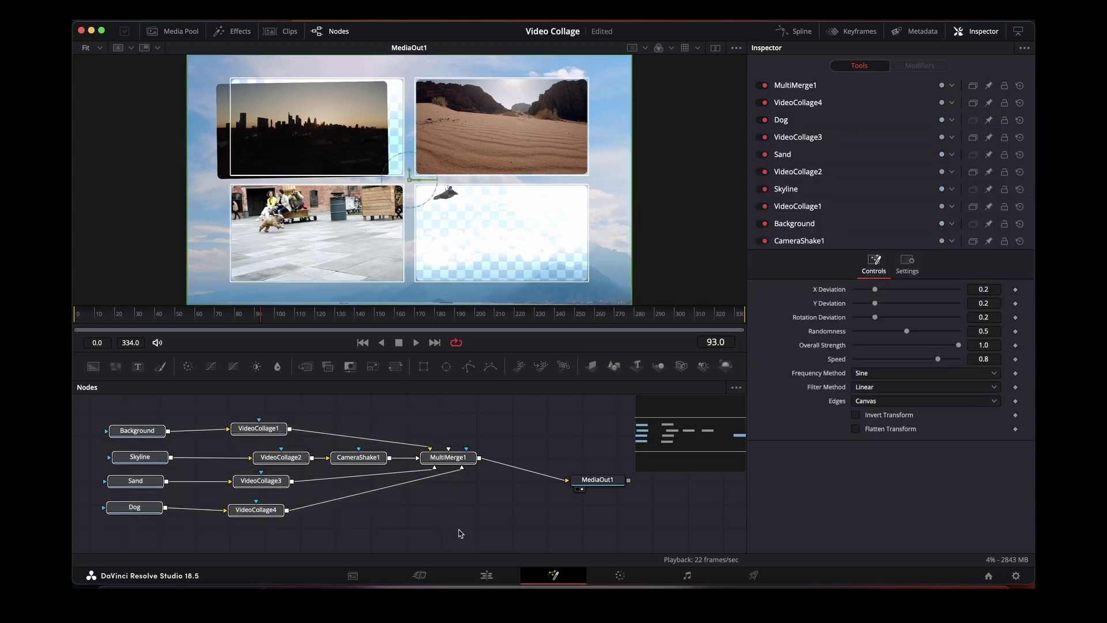
Group the selected nodes and rename the group 'Collage'.
{"action": "key", "text": "super+g"}
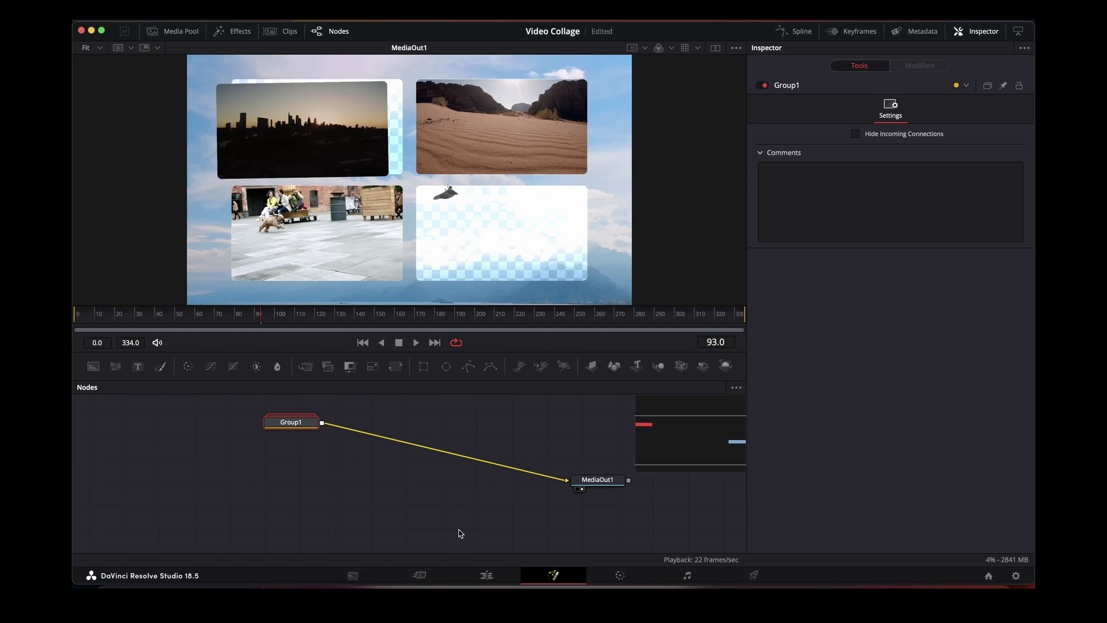
{"action": "left_click_drag", "start_coordinate": [294, 427], "coordinate": [155, 479]}
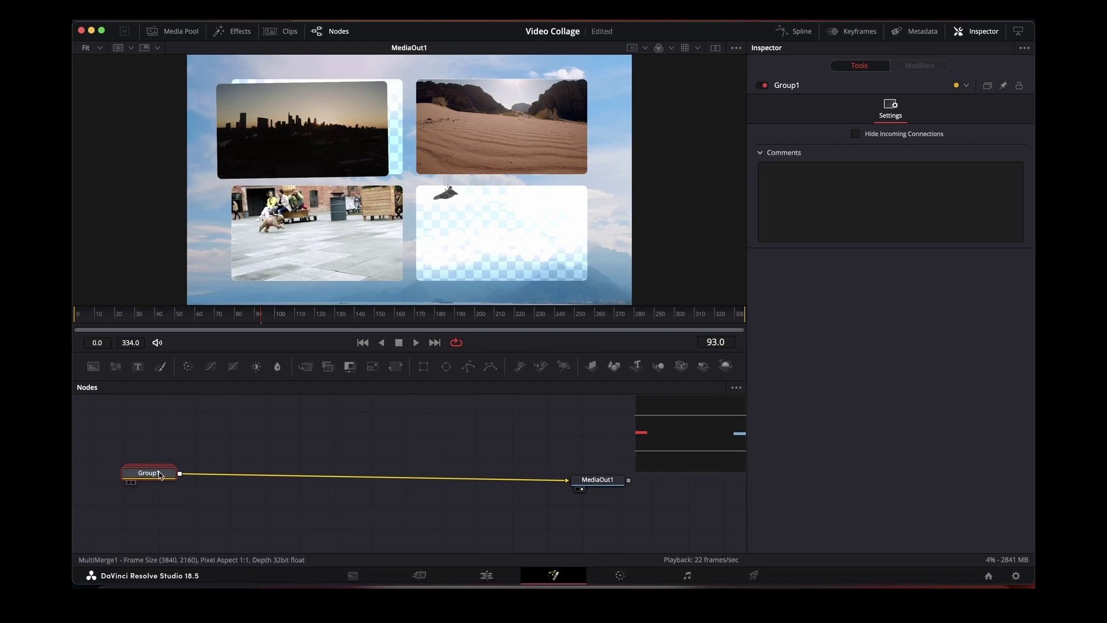
{"action": "key", "text": "F2"}
{"action": "type", "text": "Collage"}
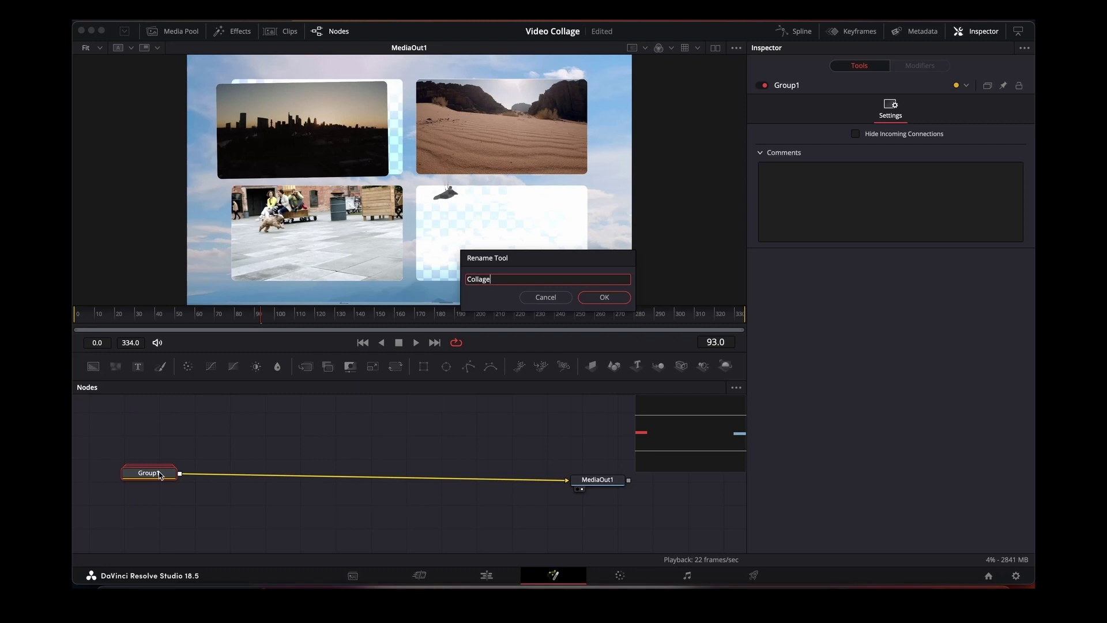
{"action": "key", "text": "Return"}
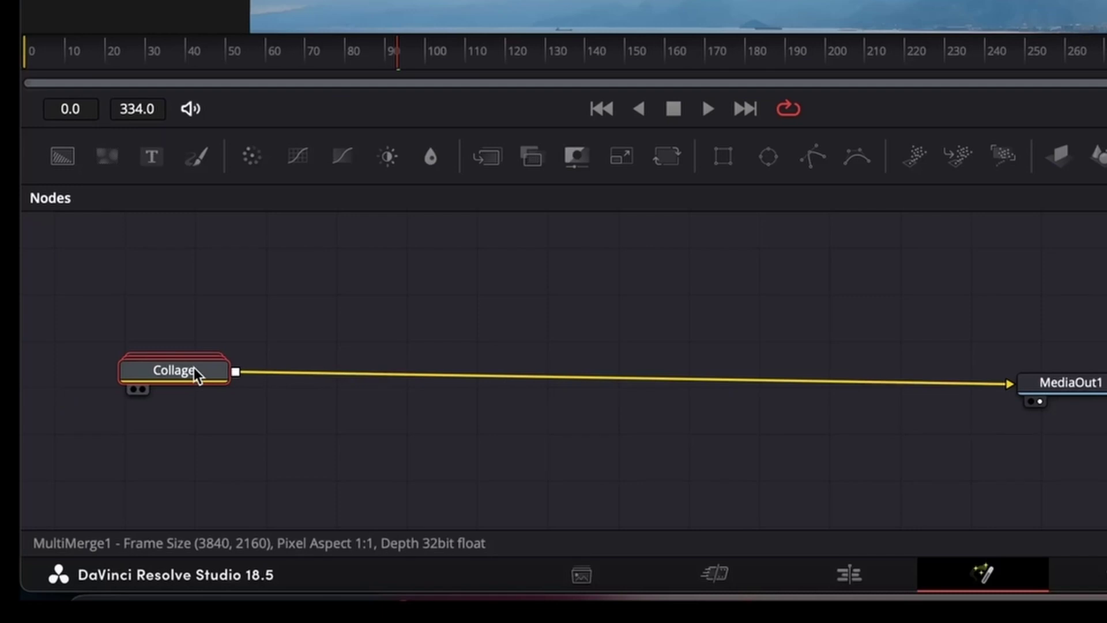
Expand the Collage group to check it, collapse it, and place it beside MediaOut1.
{"action": "key", "text": "ctrl+e"}
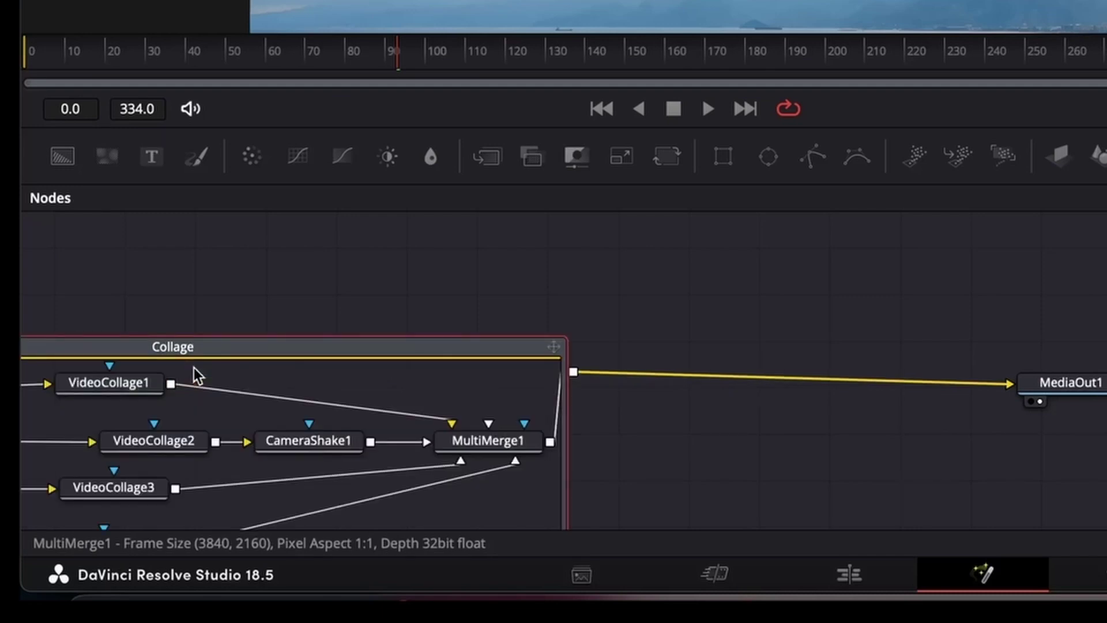
{"action": "left_click_drag", "start_coordinate": [203, 348], "coordinate": [509, 245]}
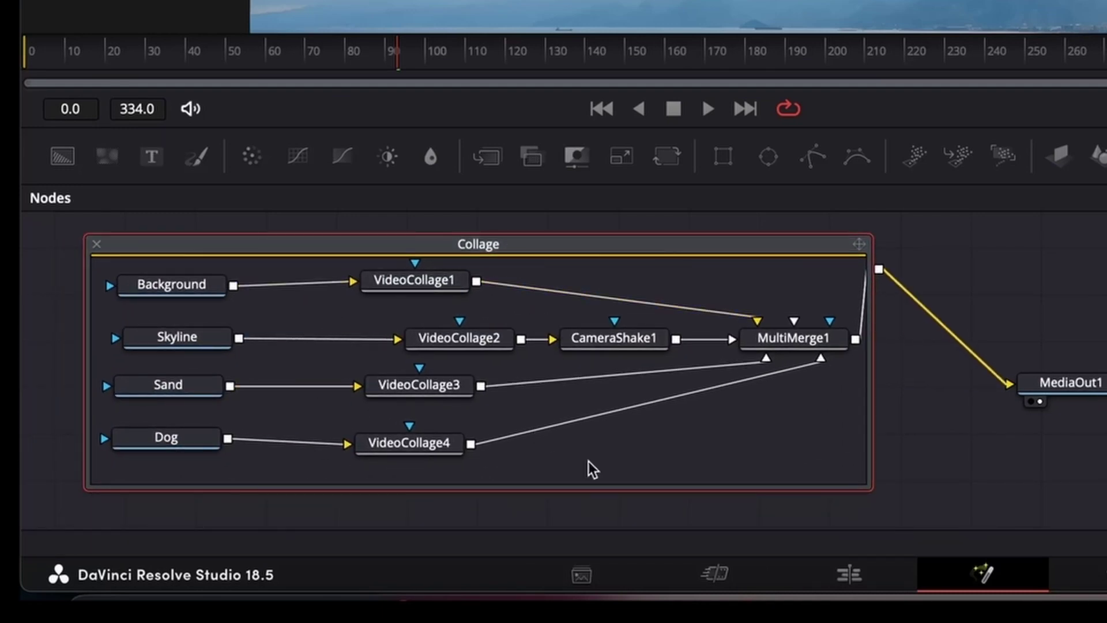
{"action": "left_click", "coordinate": [97, 245]}
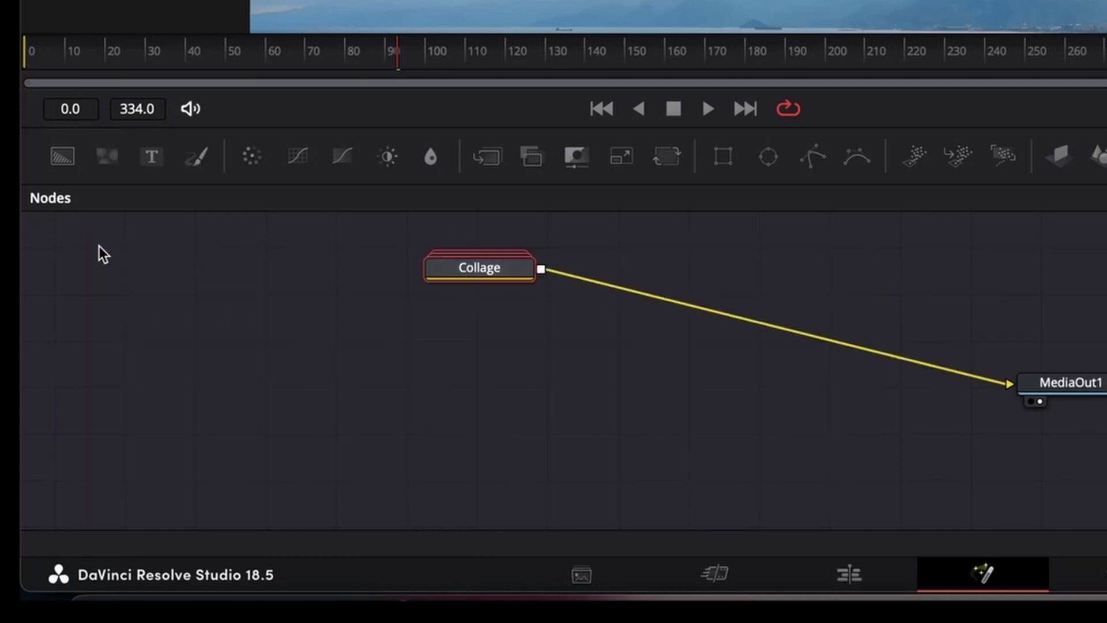
{"action": "left_click_drag", "start_coordinate": [460, 275], "coordinate": [263, 396]}
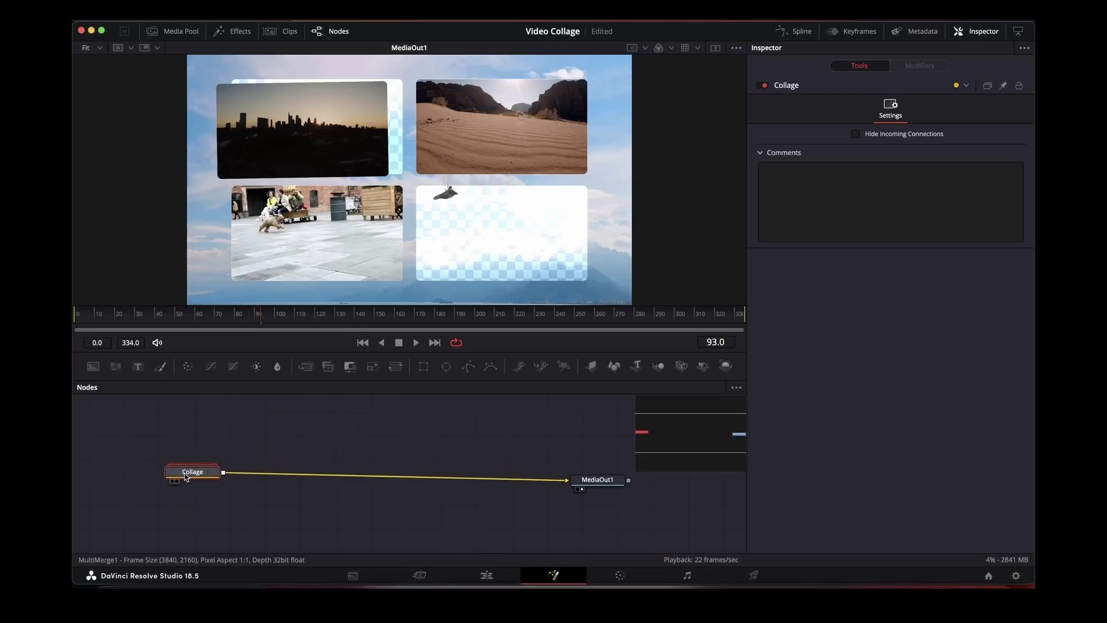
{"action": "left_click_drag", "start_coordinate": [193, 487], "coordinate": [385, 490]}
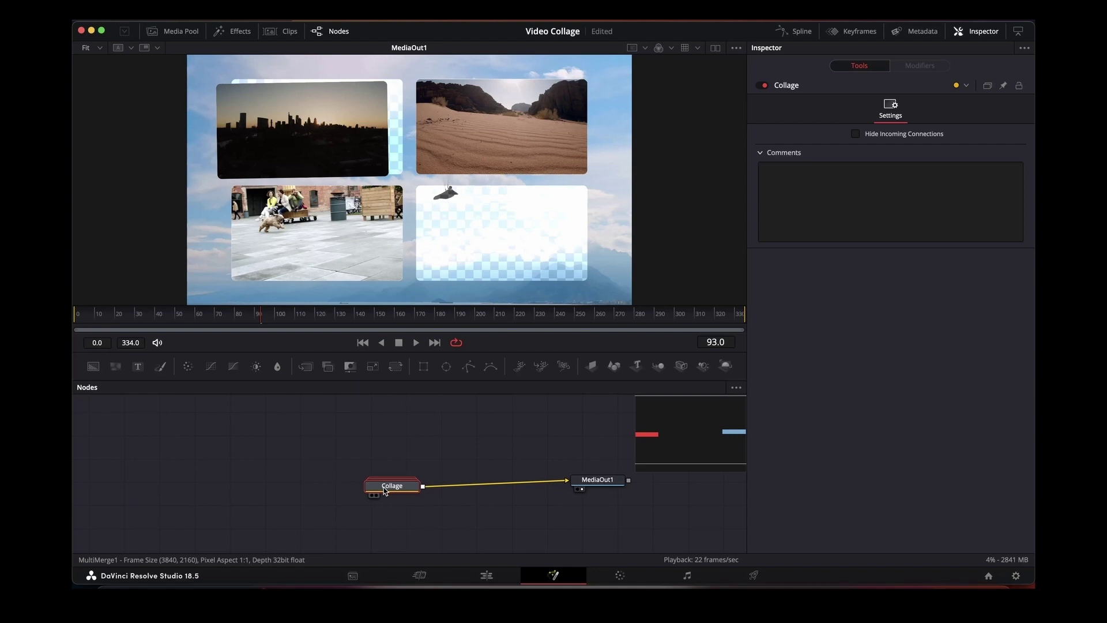